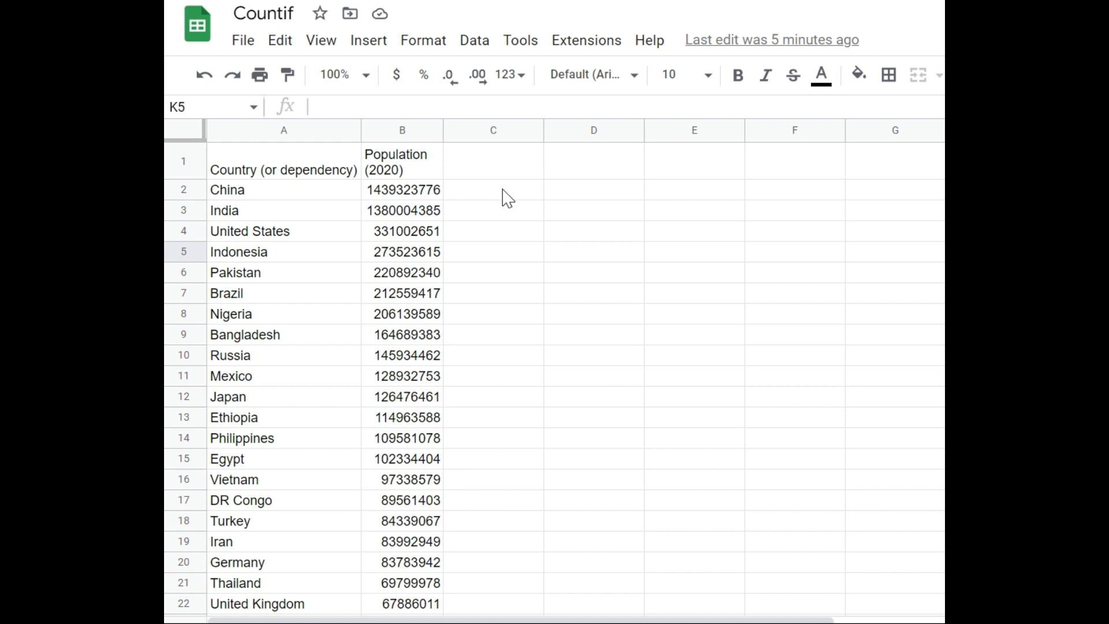
# Start a COUNTIF formula in cell D2 with the population range B2:B22 as its first argument
pyautogui.click(589, 200)
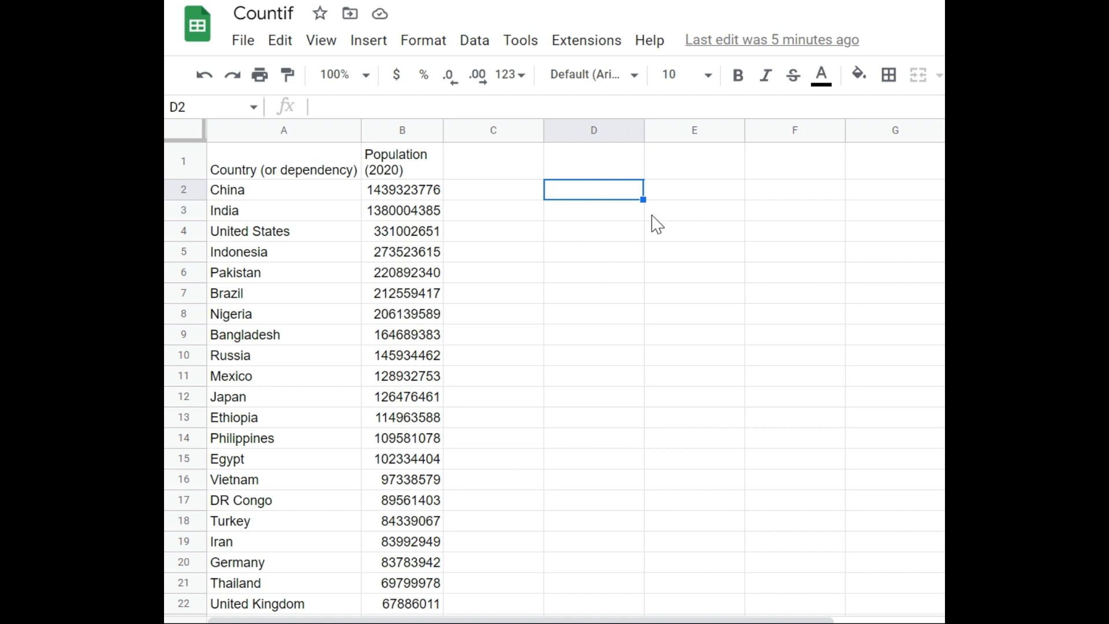
pyautogui.write('=')
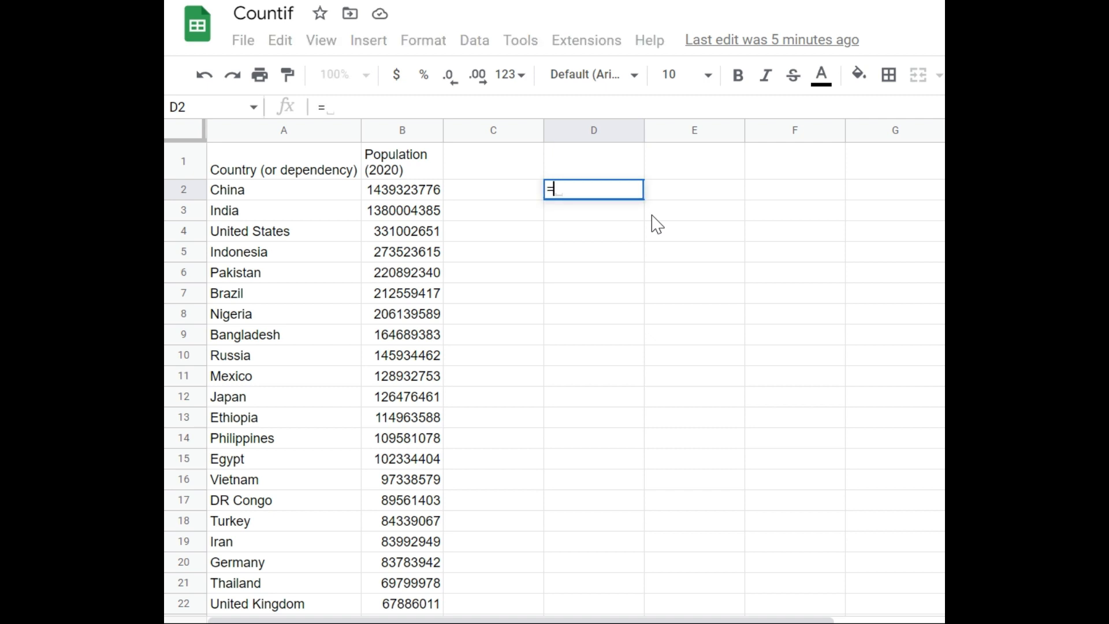
pyautogui.write('c')
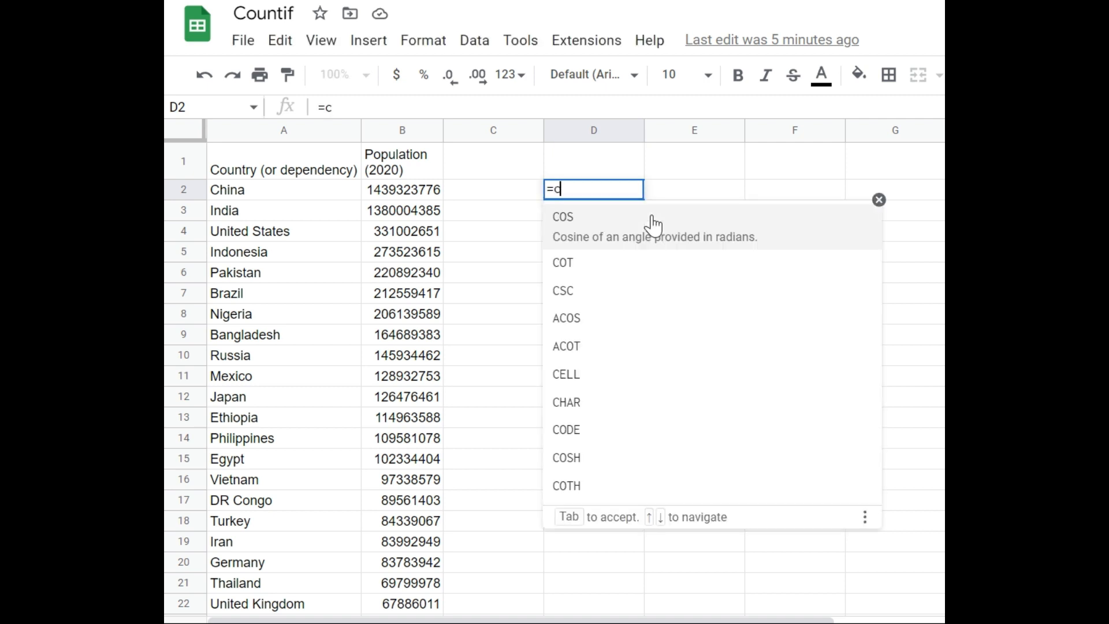
pyautogui.write('oun')
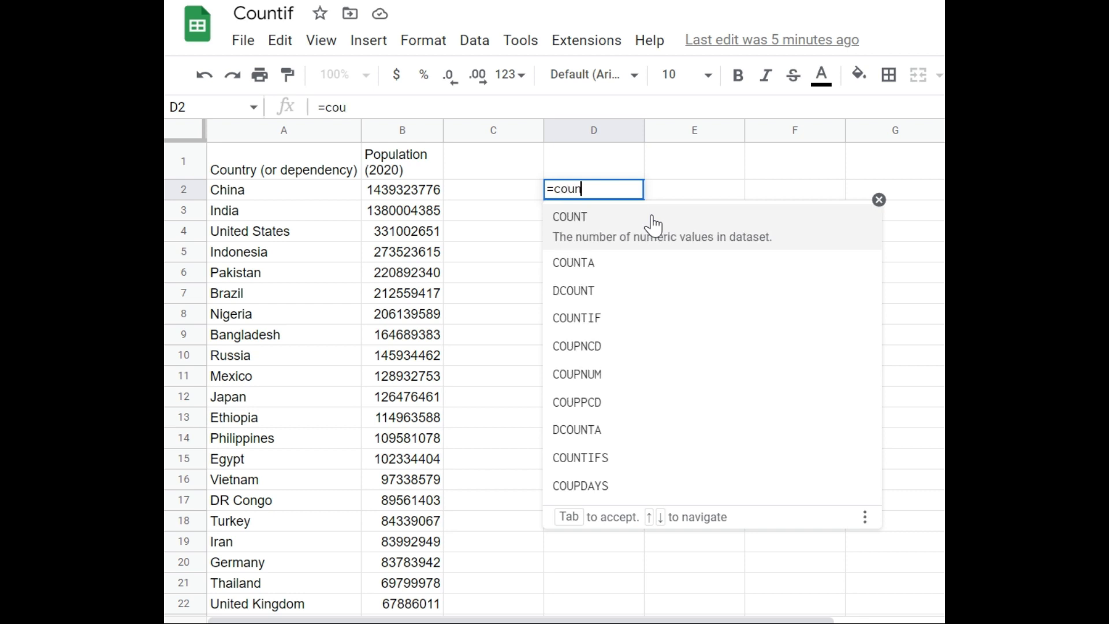
pyautogui.write('t')
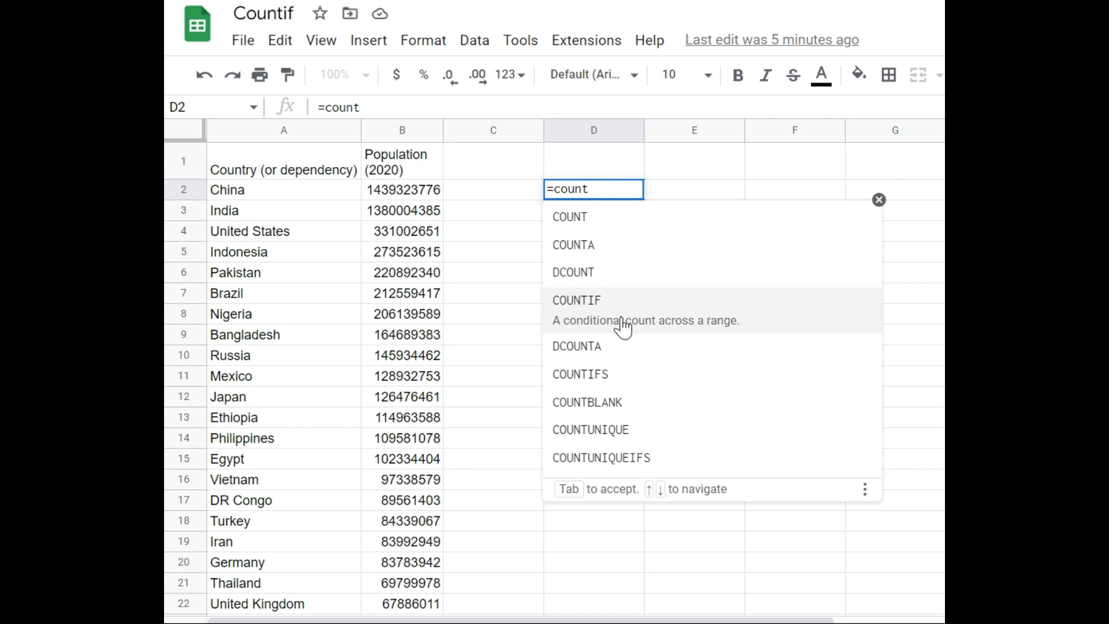
pyautogui.click(623, 328)
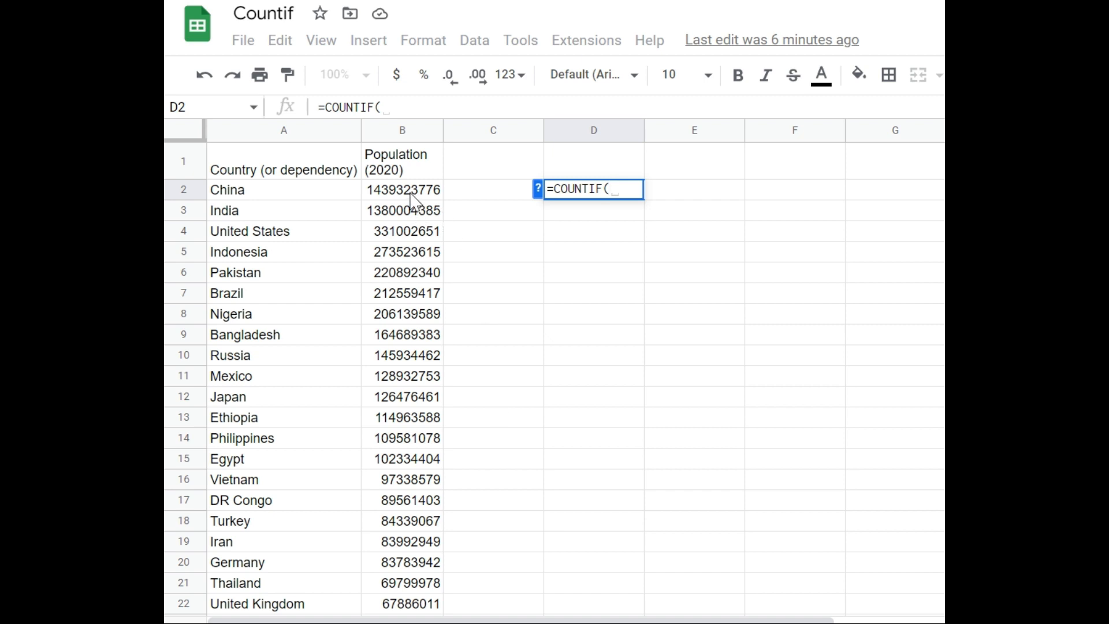
pyautogui.moveTo(412, 189)
pyautogui.mouseDown()
pyautogui.moveTo(386, 480)
pyautogui.moveTo(387, 566)
pyautogui.moveTo(399, 608)
pyautogui.moveTo(407, 603)
pyautogui.mouseUp()
pyautogui.write(',')
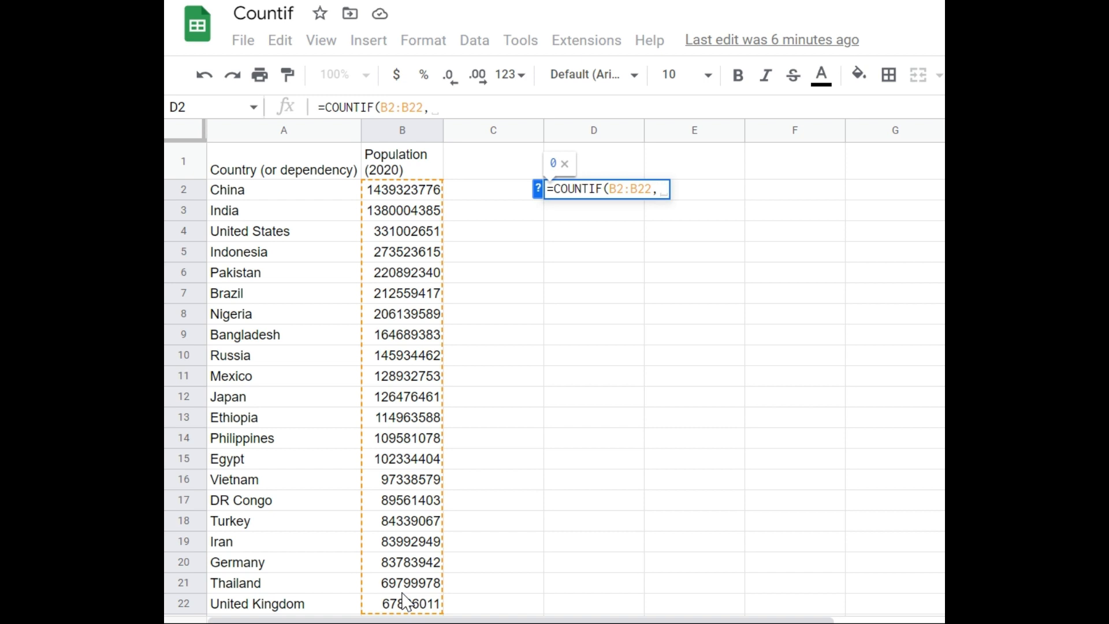
pyautogui.write('"')
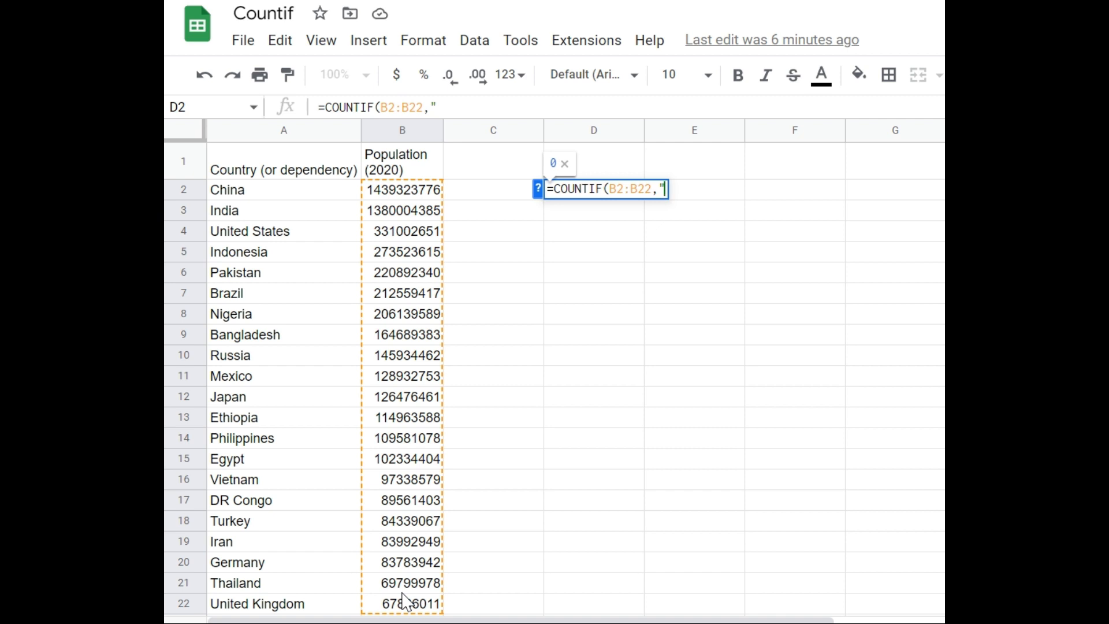
pyautogui.write('>1')
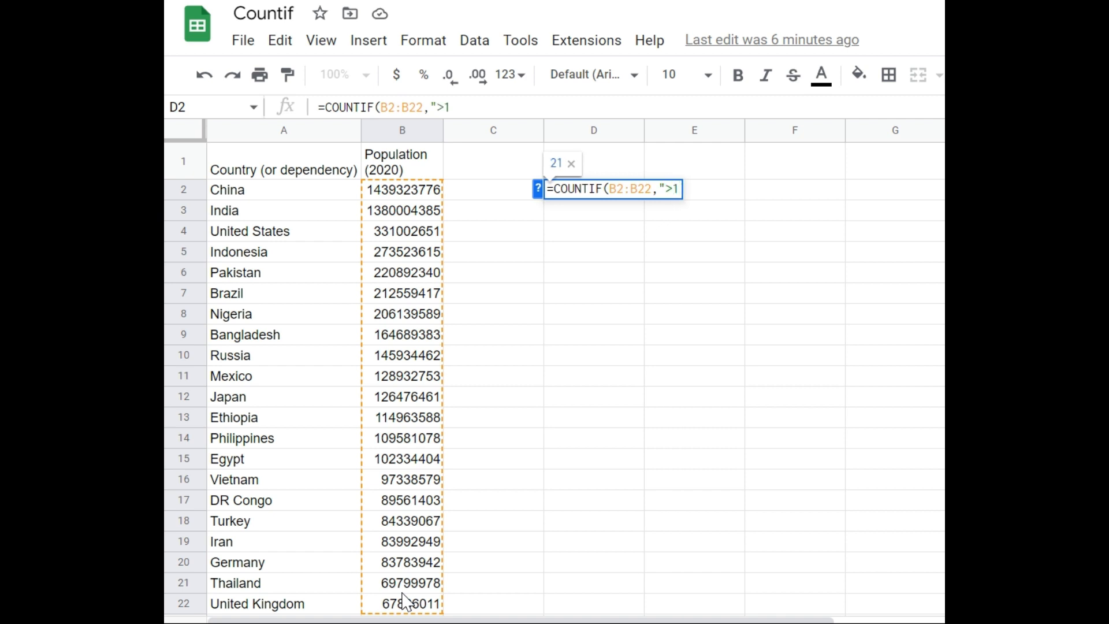
pyautogui.write('000')
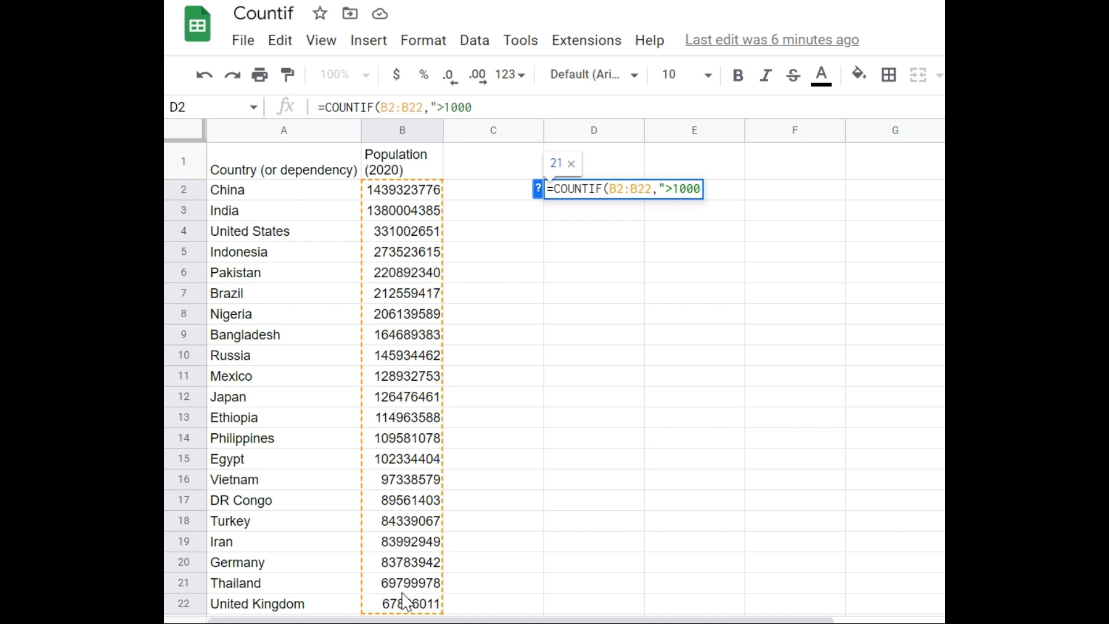
pyautogui.write('000000')
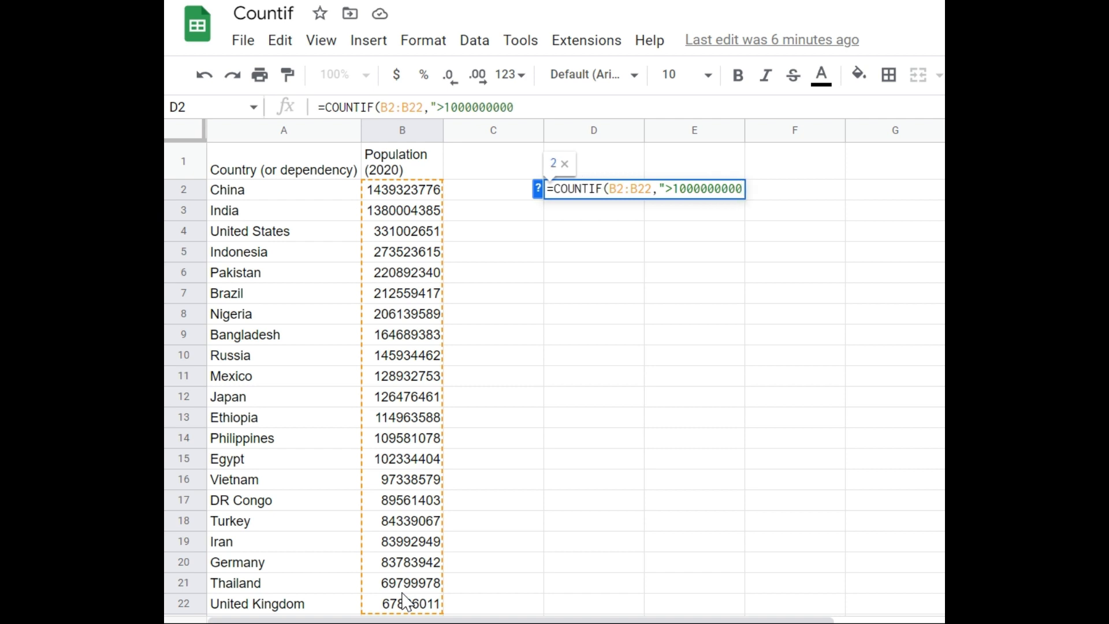
pyautogui.write('")')
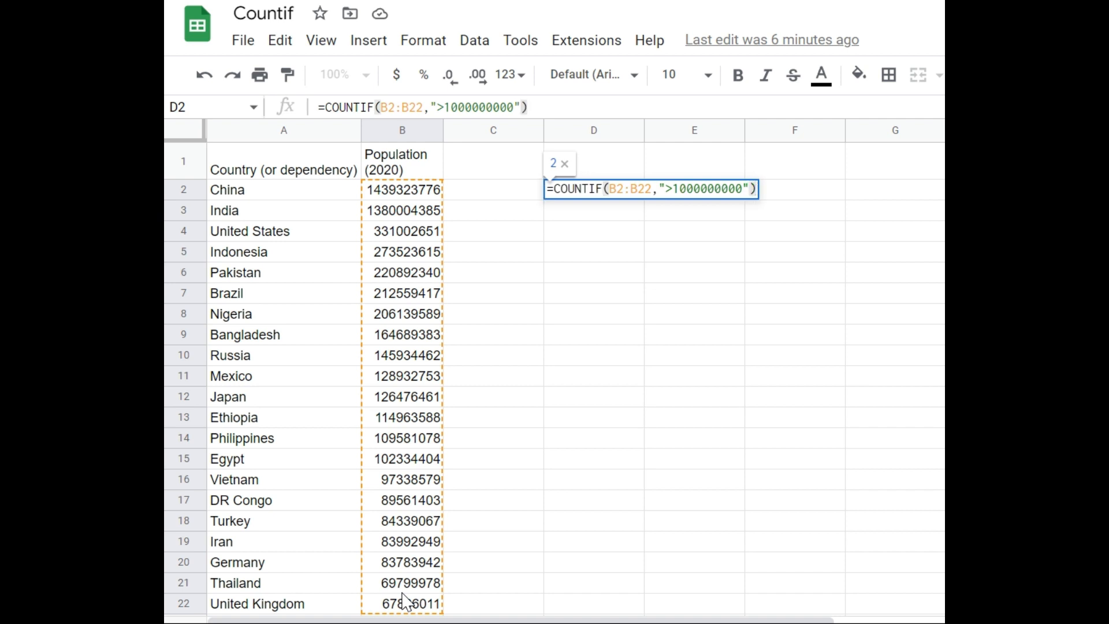
pyautogui.press('Return')
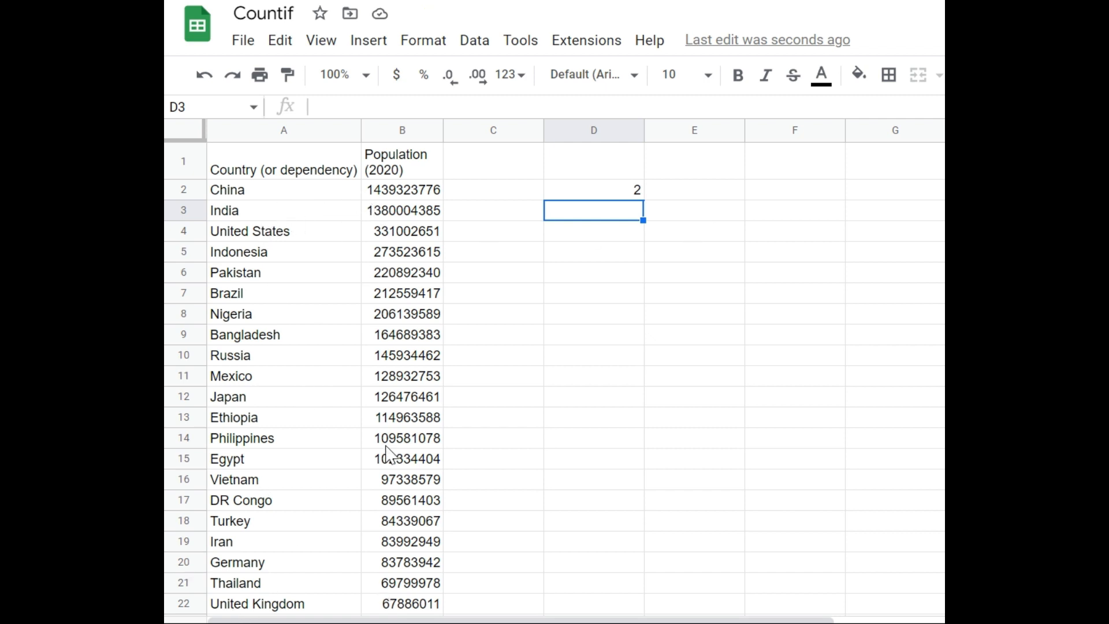
pyautogui.click(635, 192)
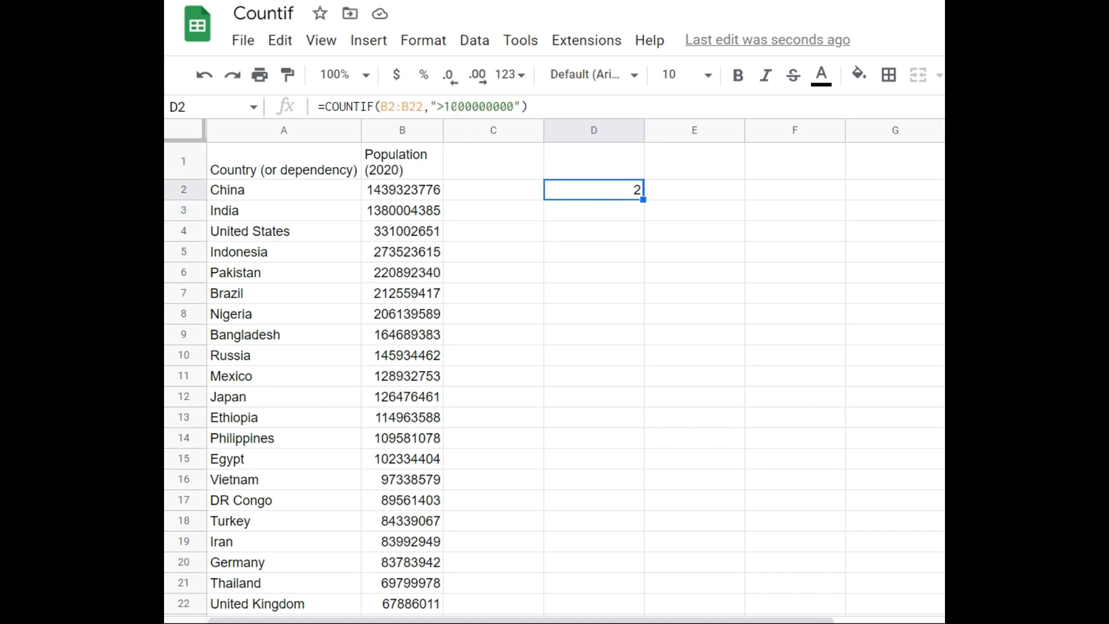
pyautogui.click(443, 107)
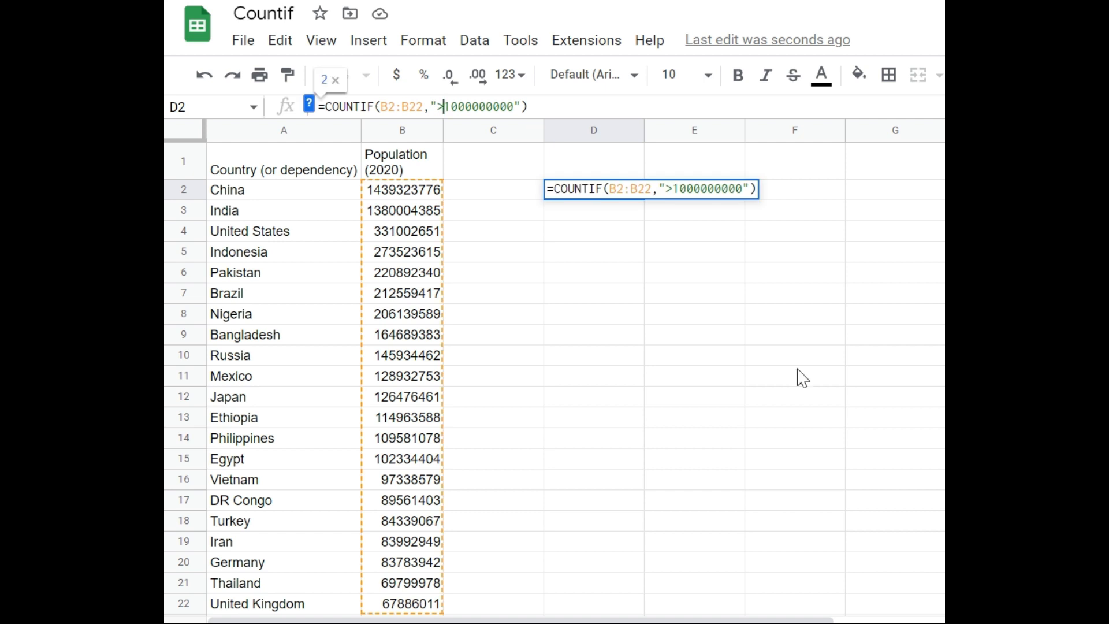
pyautogui.press('BackSpace')
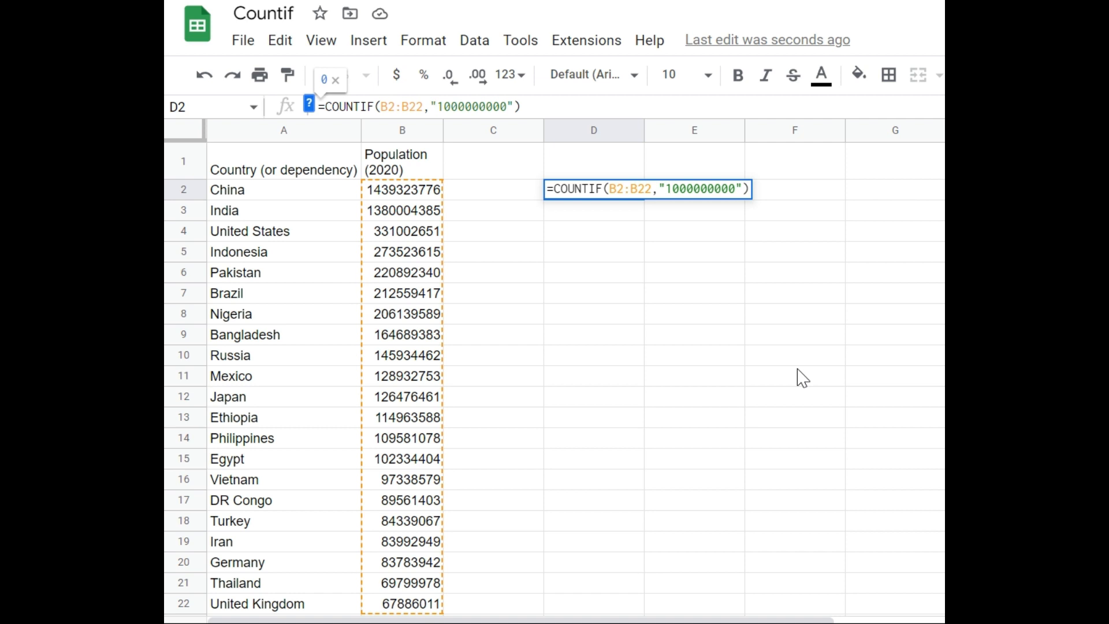
pyautogui.write('<')
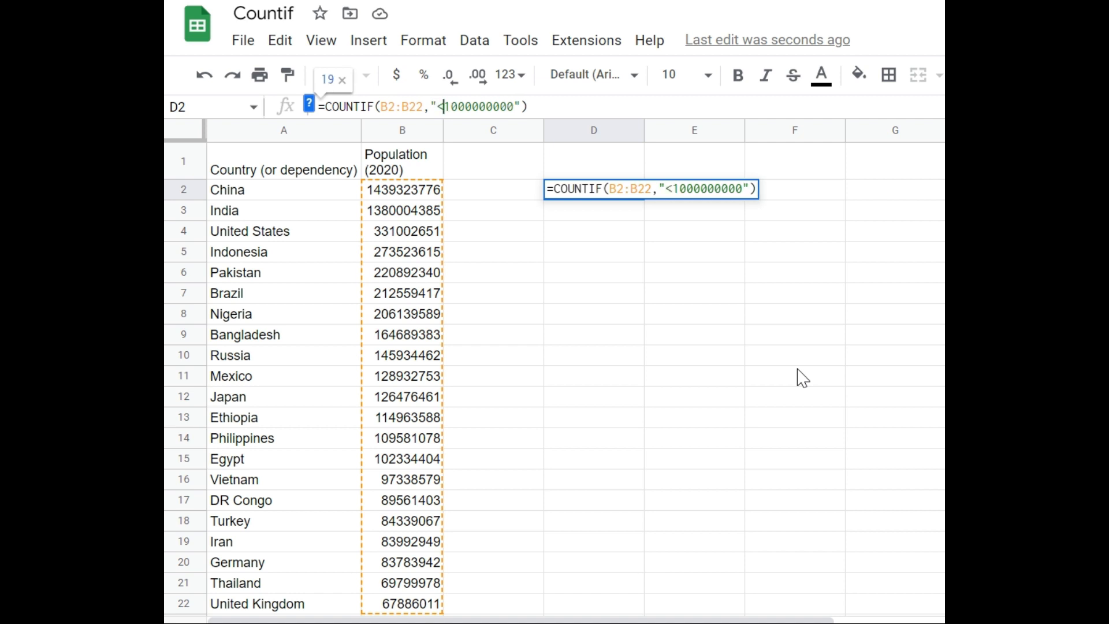
pyautogui.press('Return')
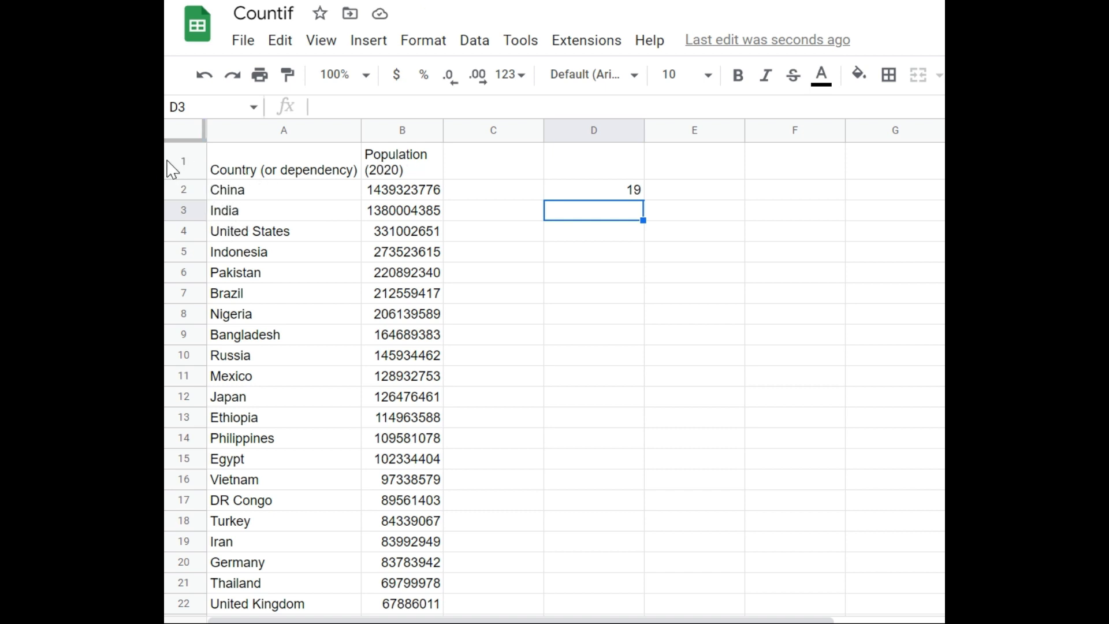
pyautogui.click(192, 167)
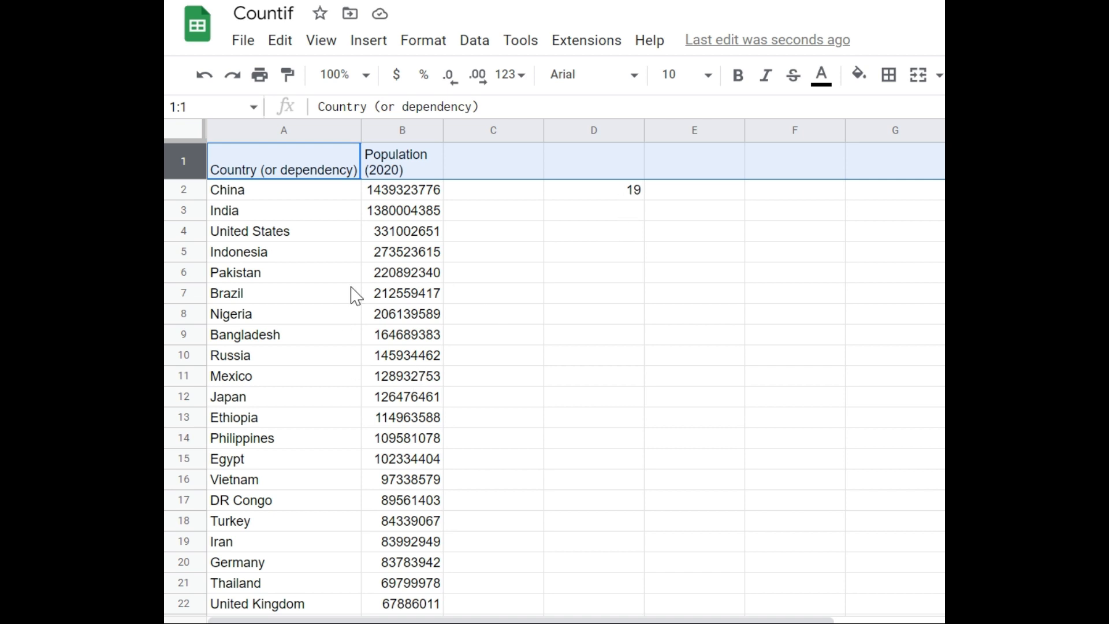
pyautogui.click(603, 221)
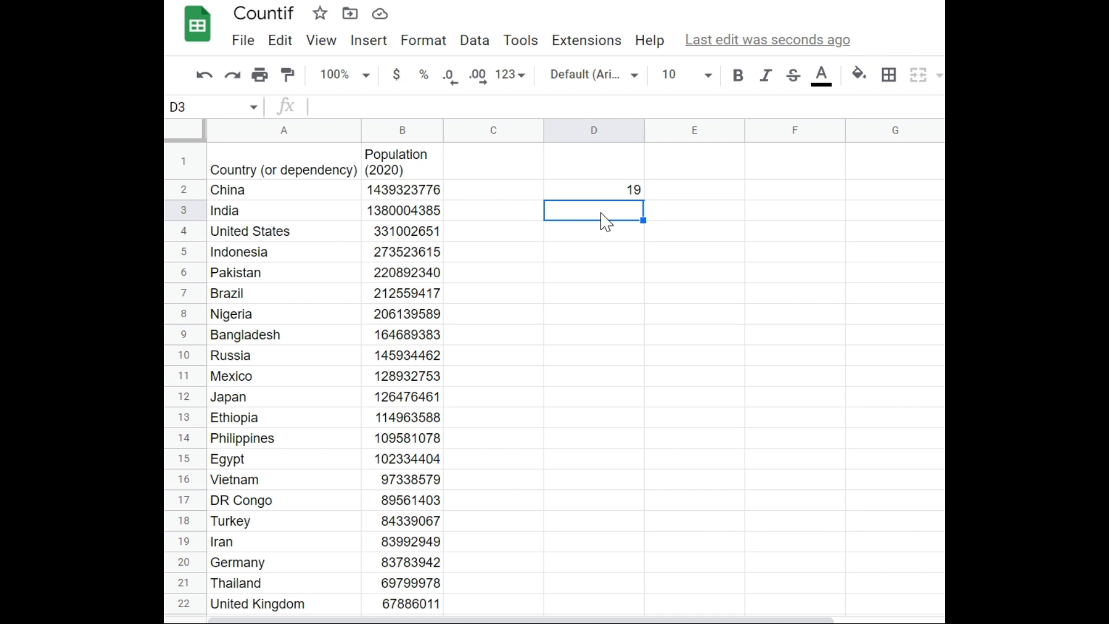
# Copy the full COUNTIF formula text from D2 and paste it into D3 with the same range B2:B22
pyautogui.click(615, 194)
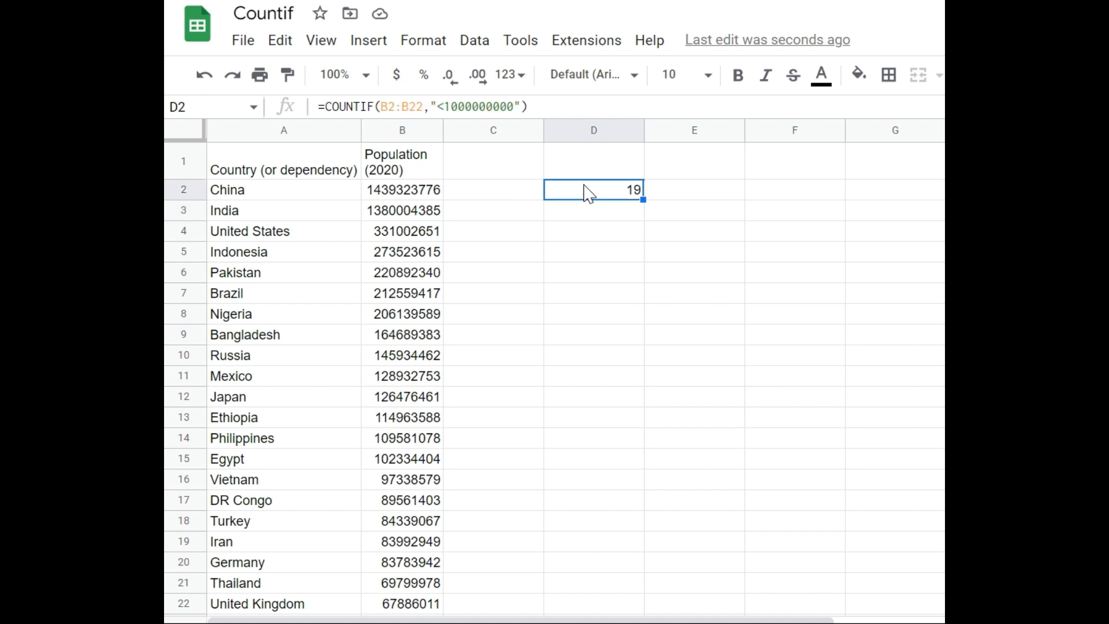
pyautogui.moveTo(528, 107); pyautogui.dragTo(307, 112)
pyautogui.hotkey('ctrl', 'c')
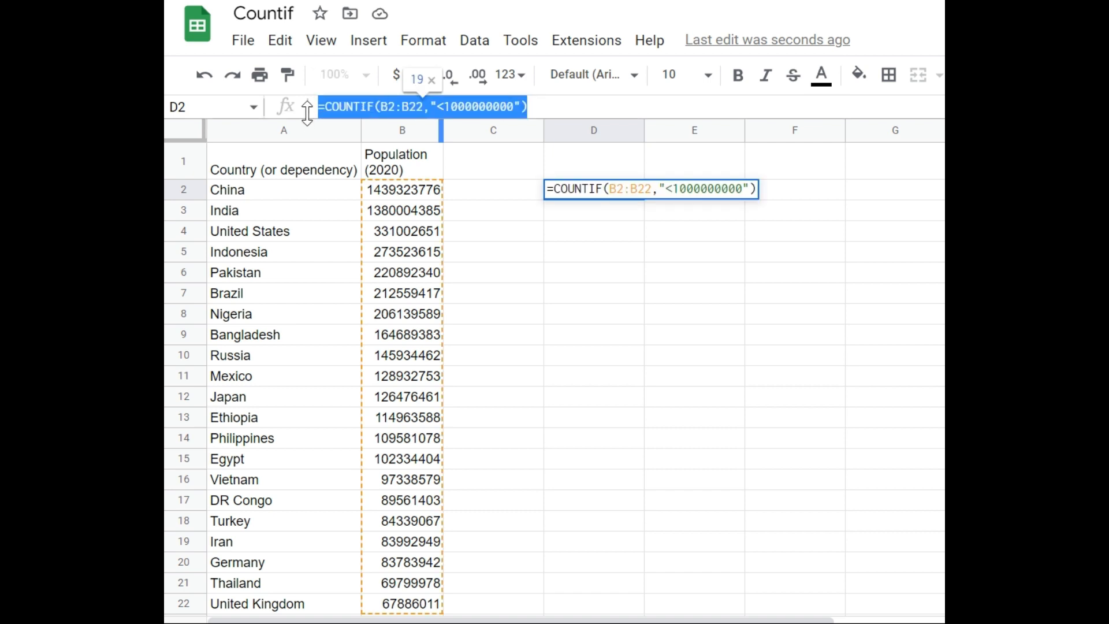
pyautogui.press('Return')
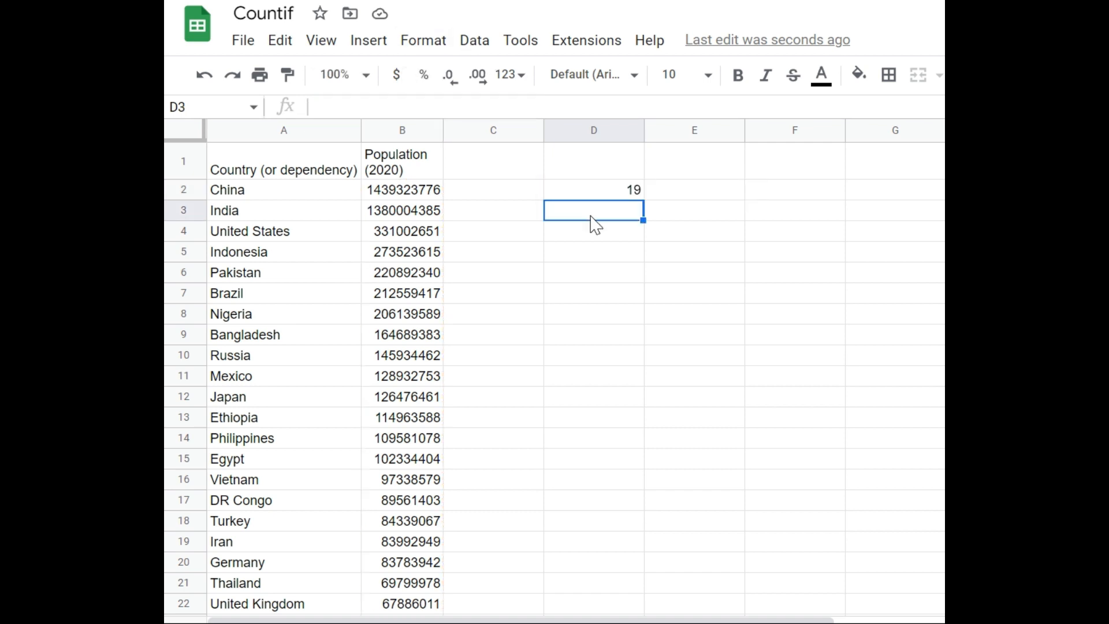
pyautogui.hotkey('ctrl', 'v')
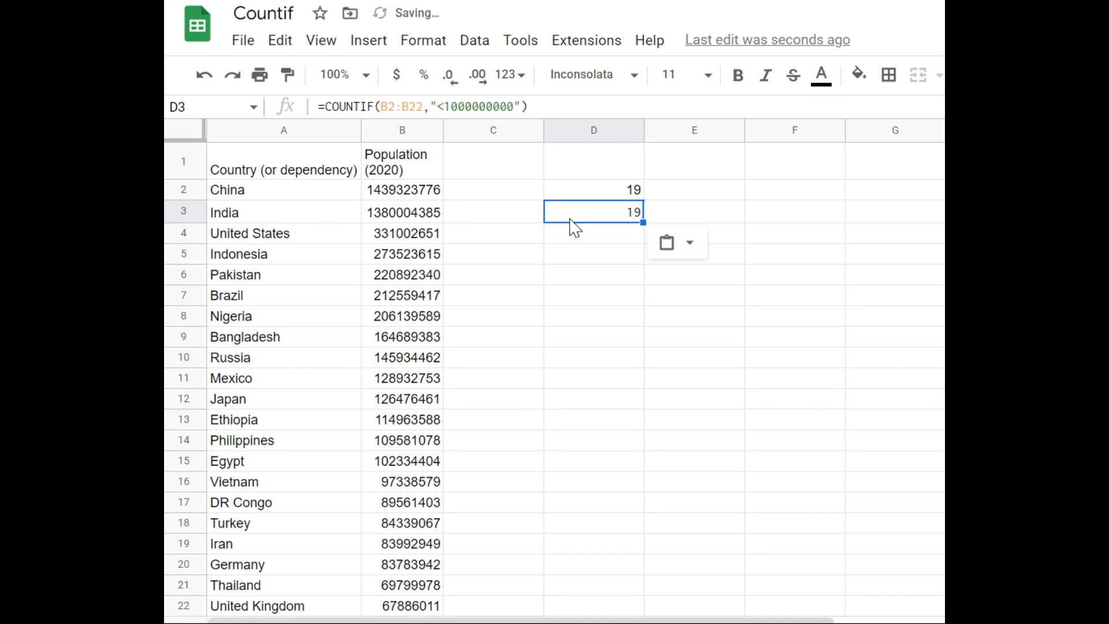
# Label cell C2 "Count > 10000000" and widen column C to fit the text
pyautogui.click(519, 197)
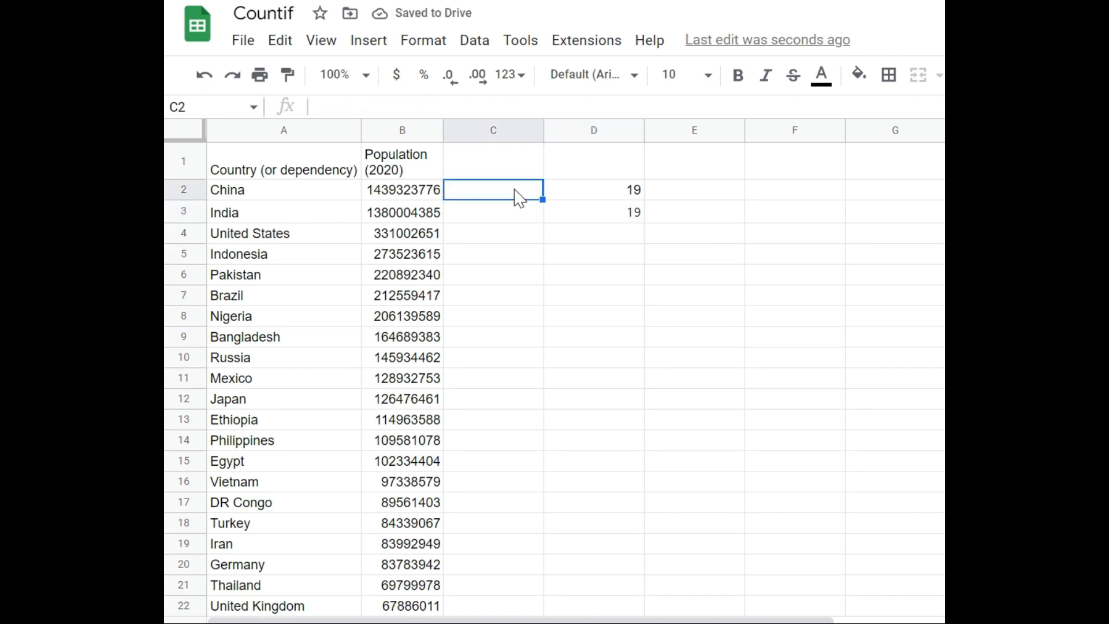
pyautogui.write('Count')
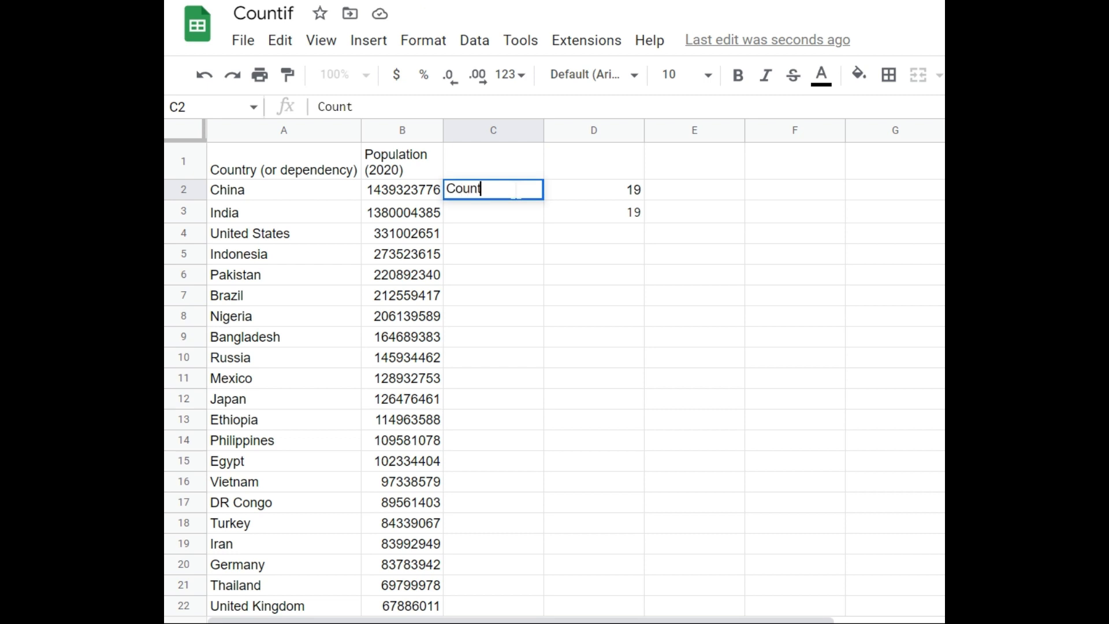
pyautogui.write(' > 10000000')
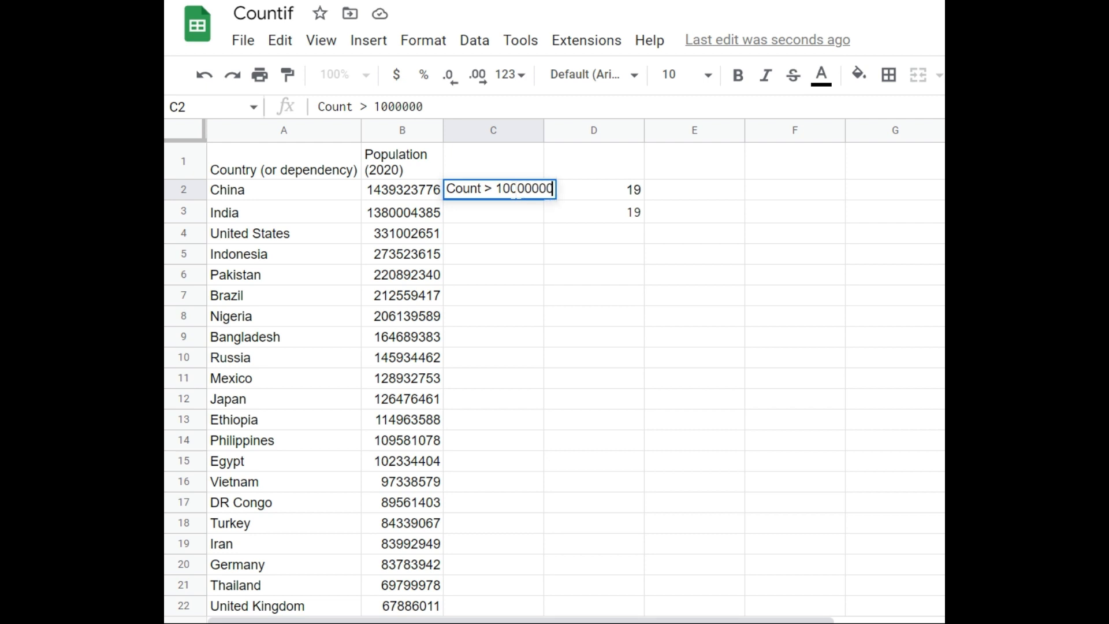
pyautogui.press('Return')
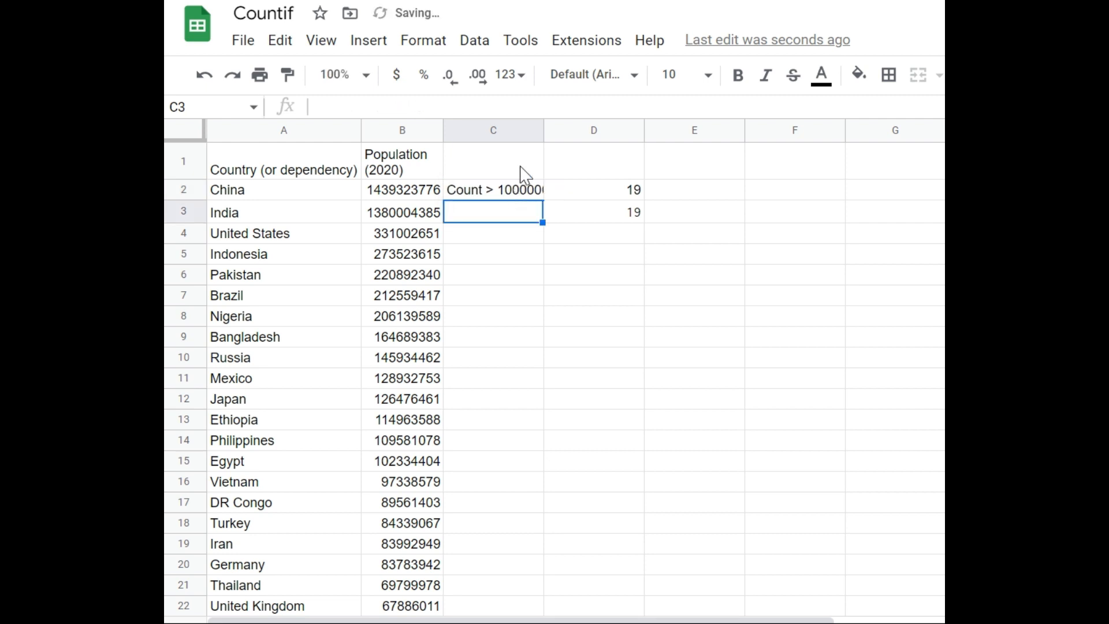
pyautogui.click(540, 131)
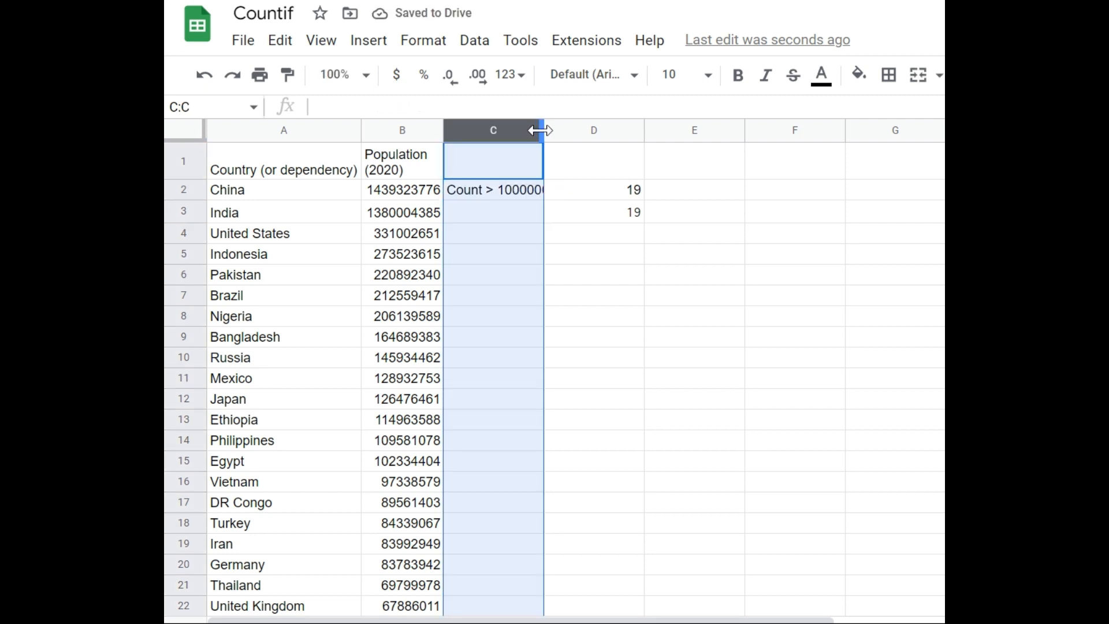
pyautogui.moveTo(540, 130); pyautogui.dragTo(558, 131)
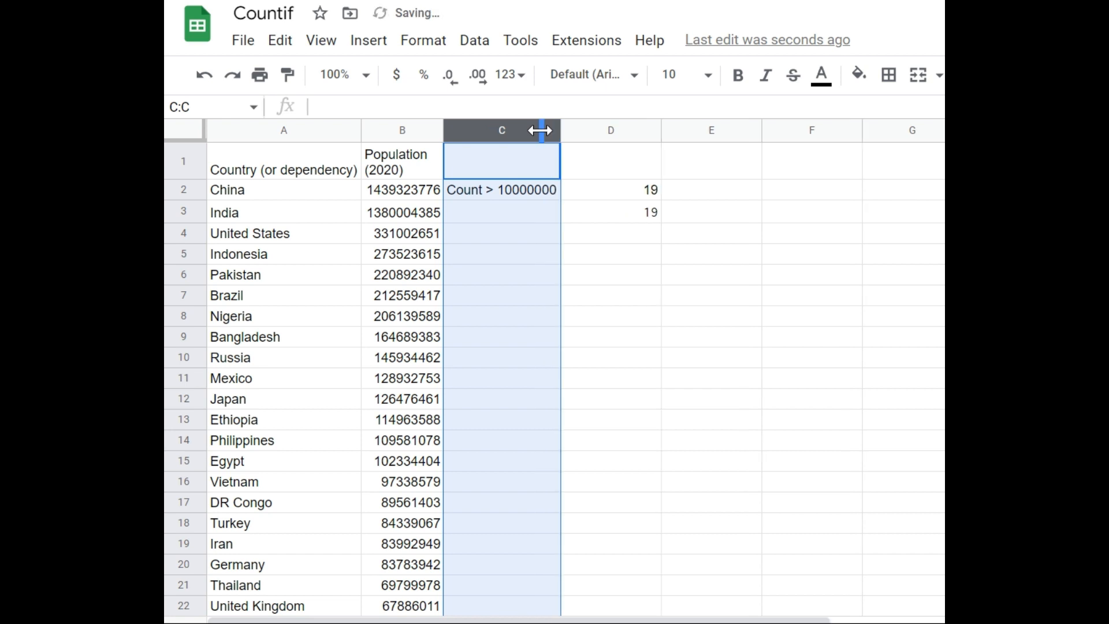
pyautogui.click(554, 197)
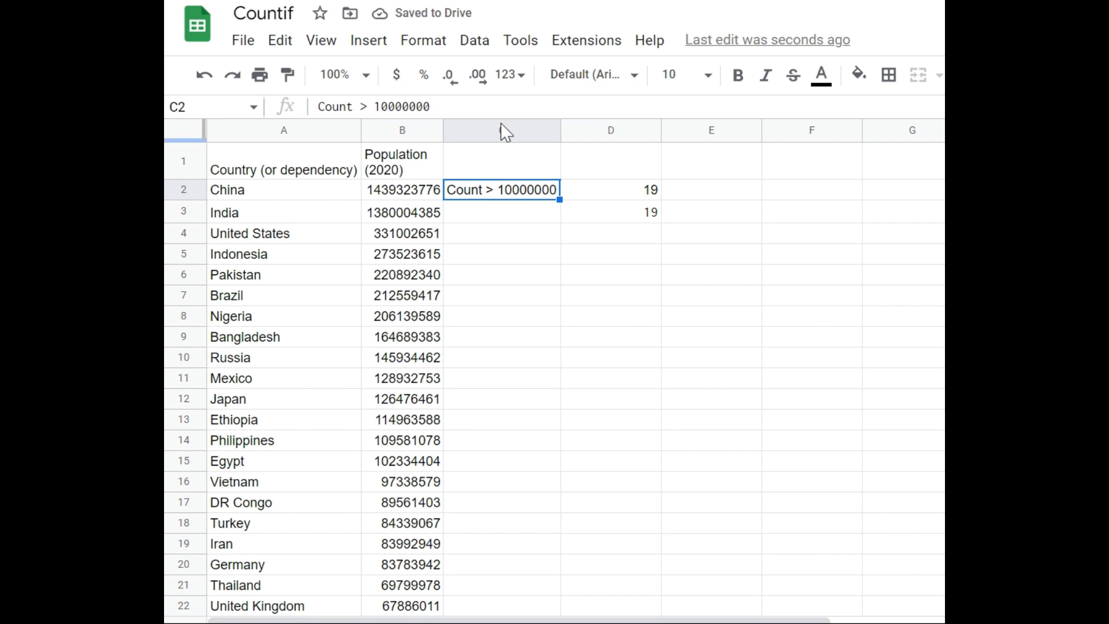
pyautogui.click(487, 106)
pyautogui.write('00')
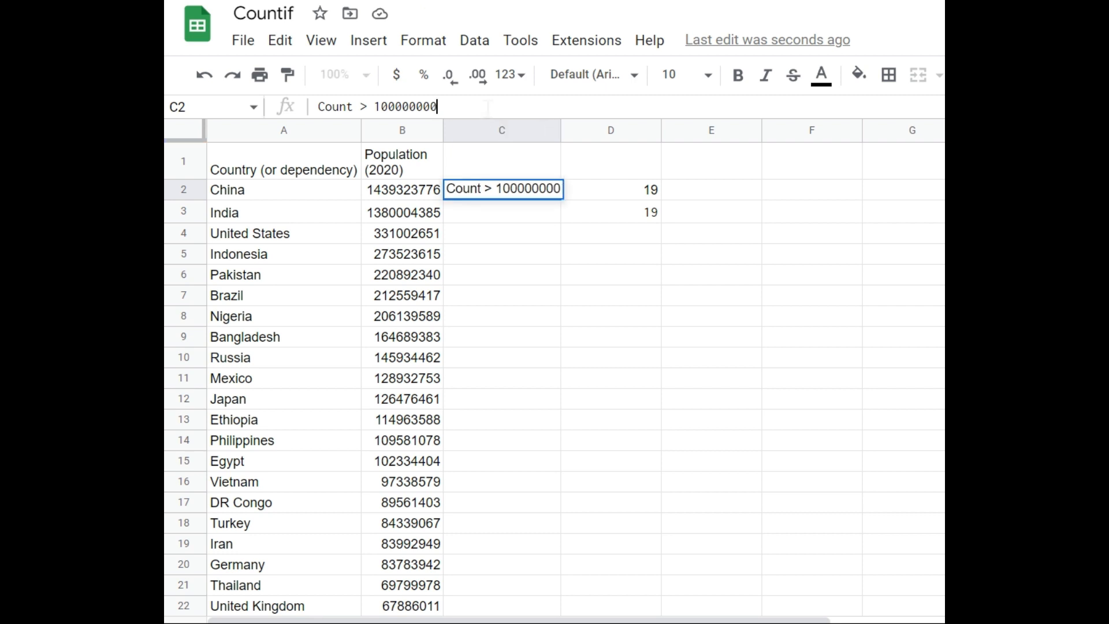
# Start the label in cell C3 with the letters "Av"
pyautogui.click(533, 225)
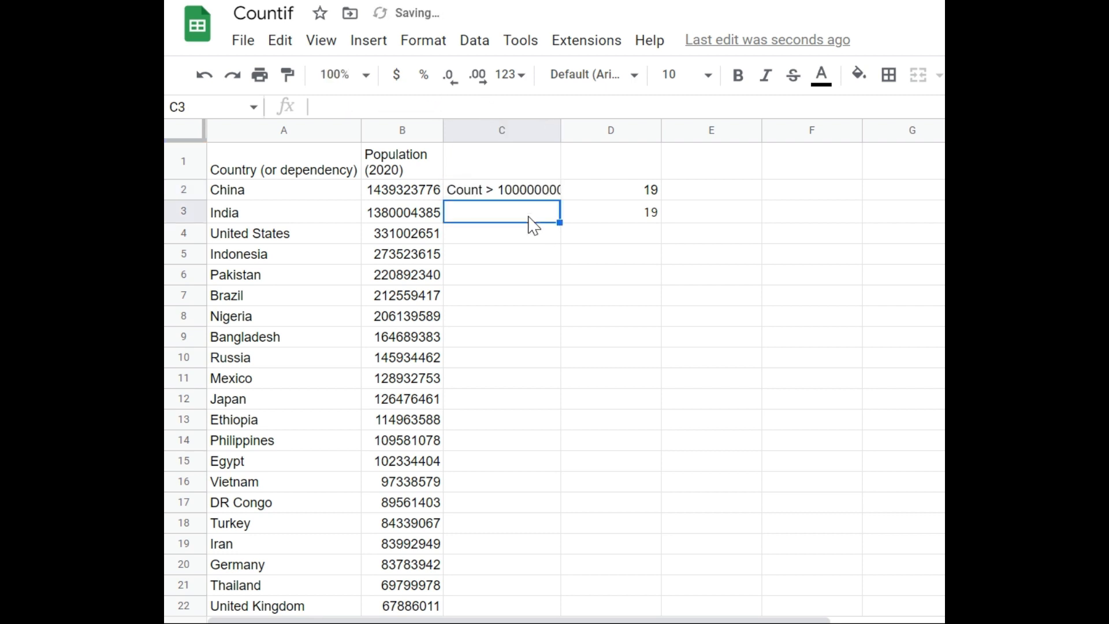
pyautogui.write('A')
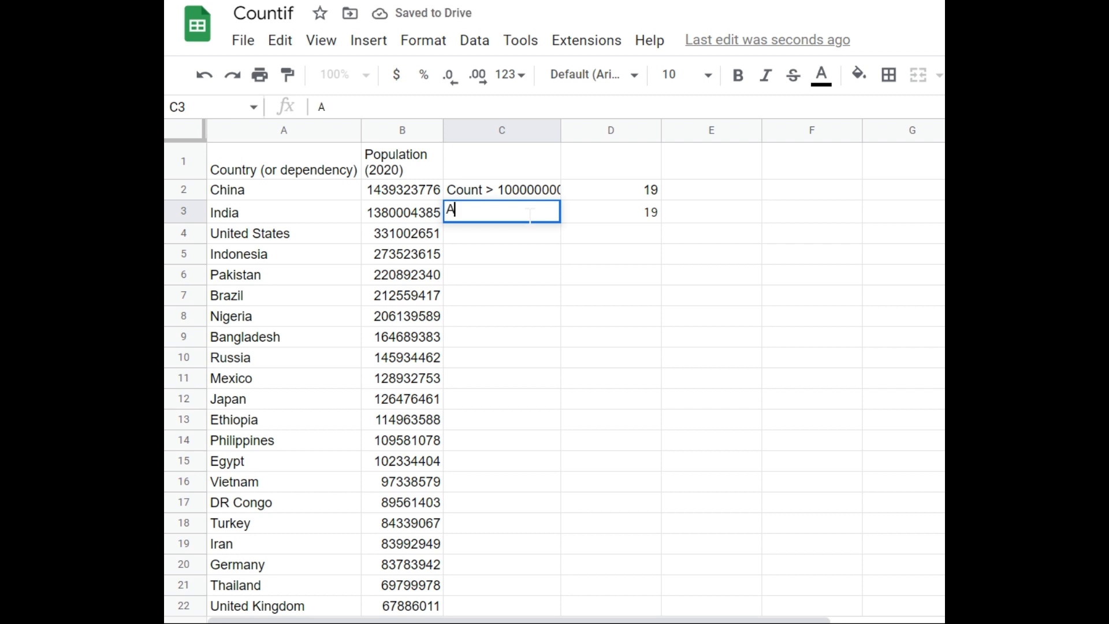
pyautogui.write('v')
pyautogui.click(498, 190)
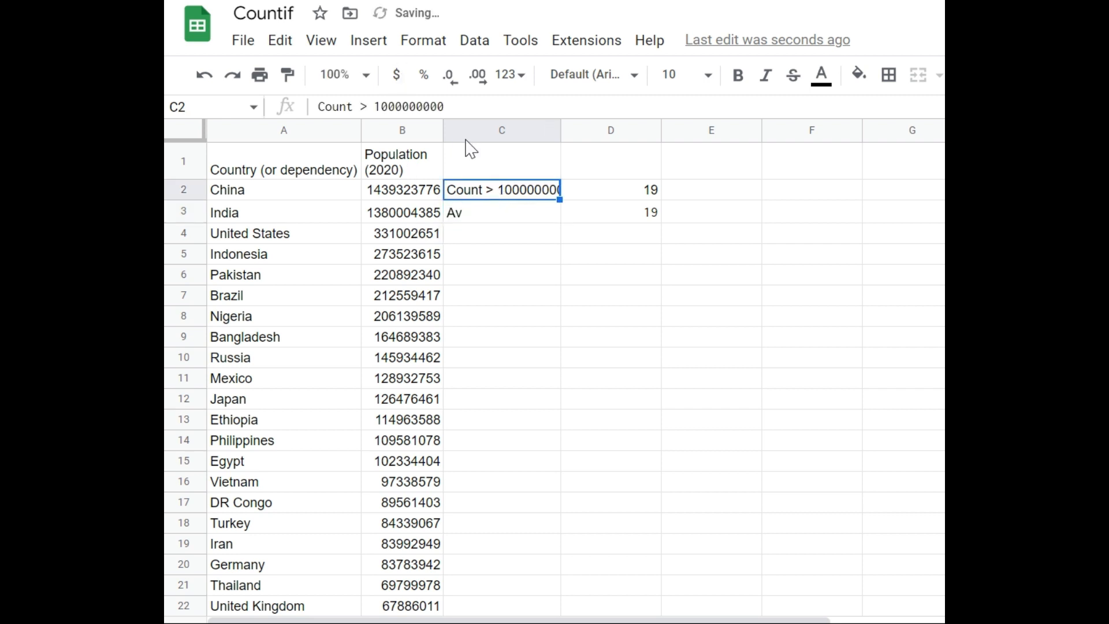
pyautogui.click(366, 106)
pyautogui.press('BackSpace')
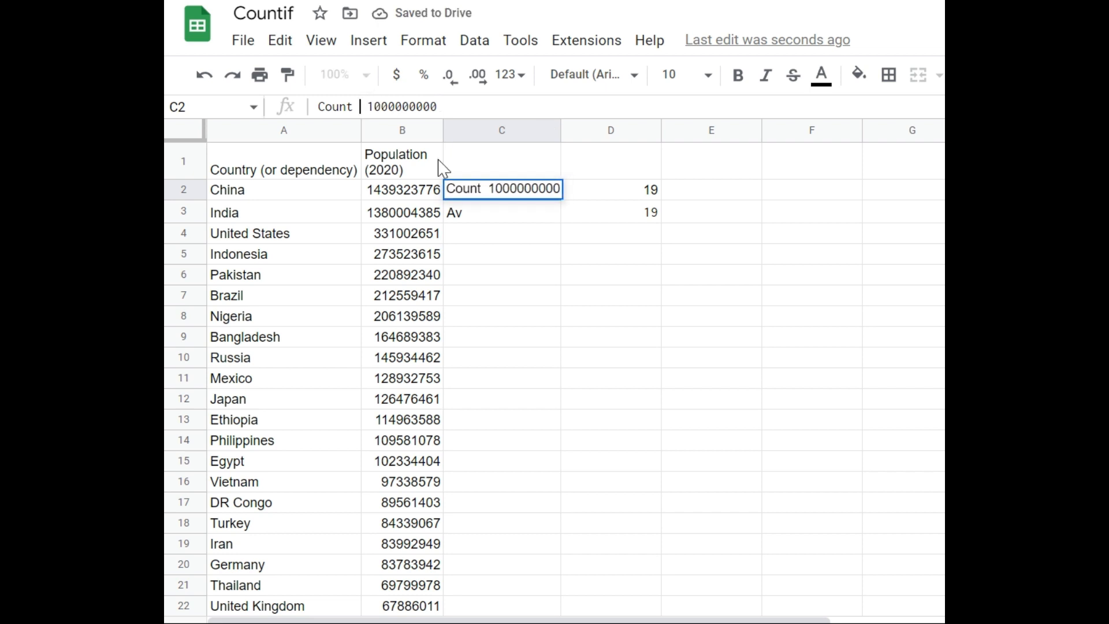
pyautogui.write('<')
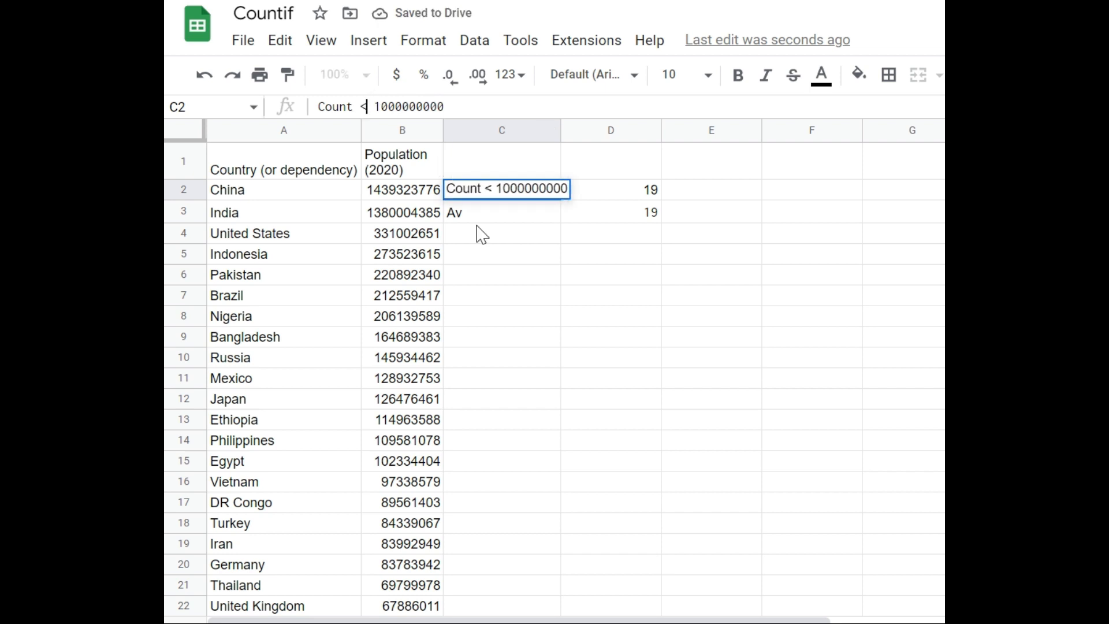
pyautogui.click(483, 221)
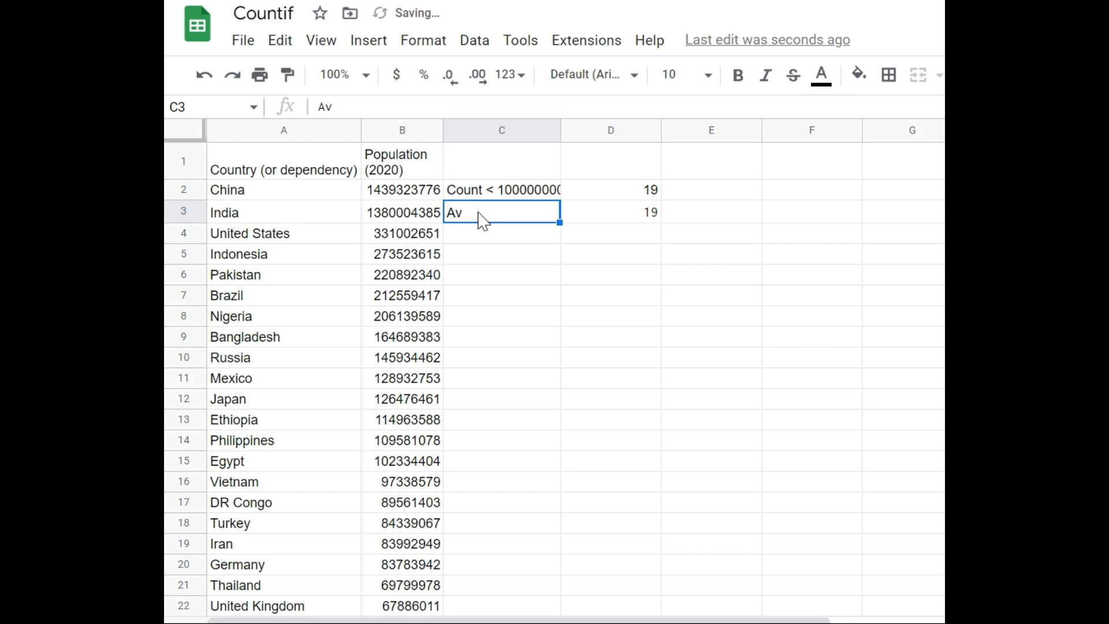
pyautogui.click(449, 107)
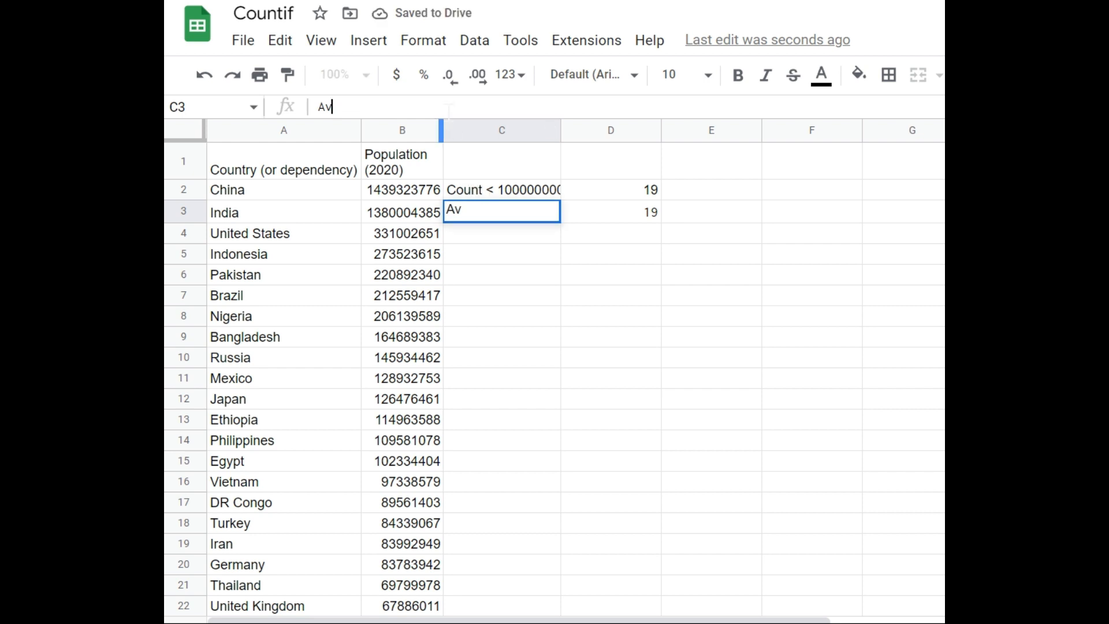
pyautogui.write('erage')
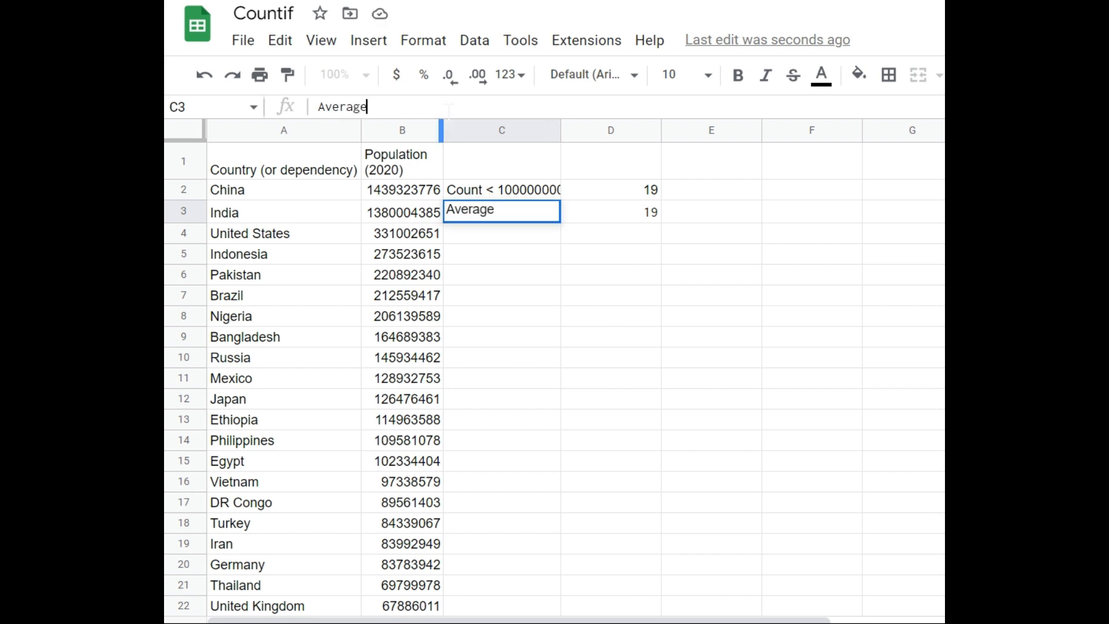
pyautogui.write(' < 1000000000')
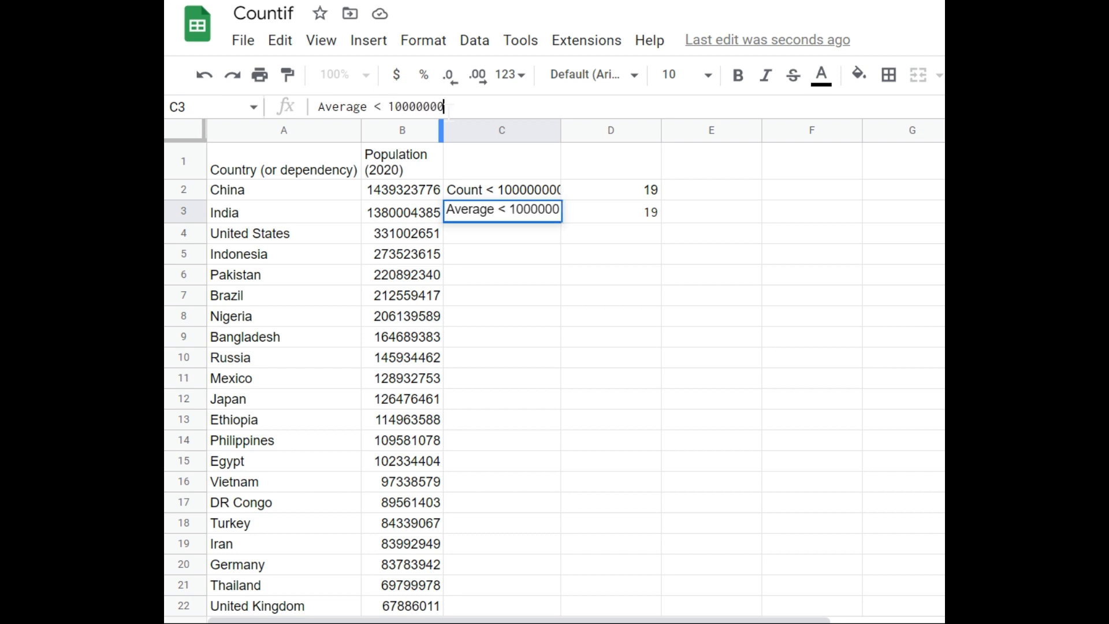
pyautogui.press('Return')
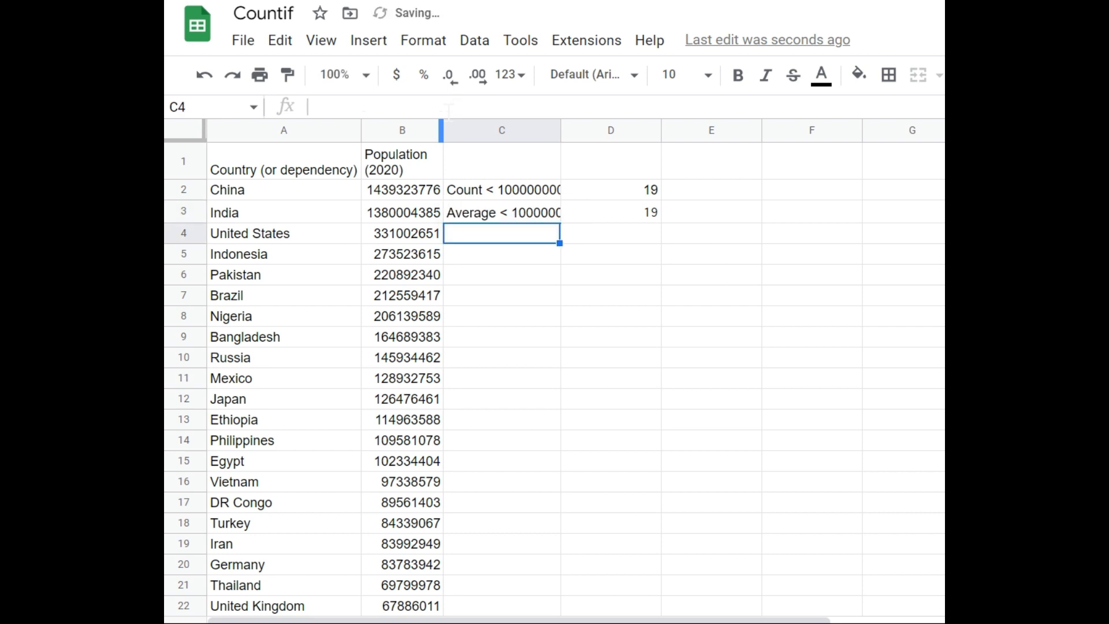
pyautogui.doubleClick(559, 129)
pyautogui.click(659, 211)
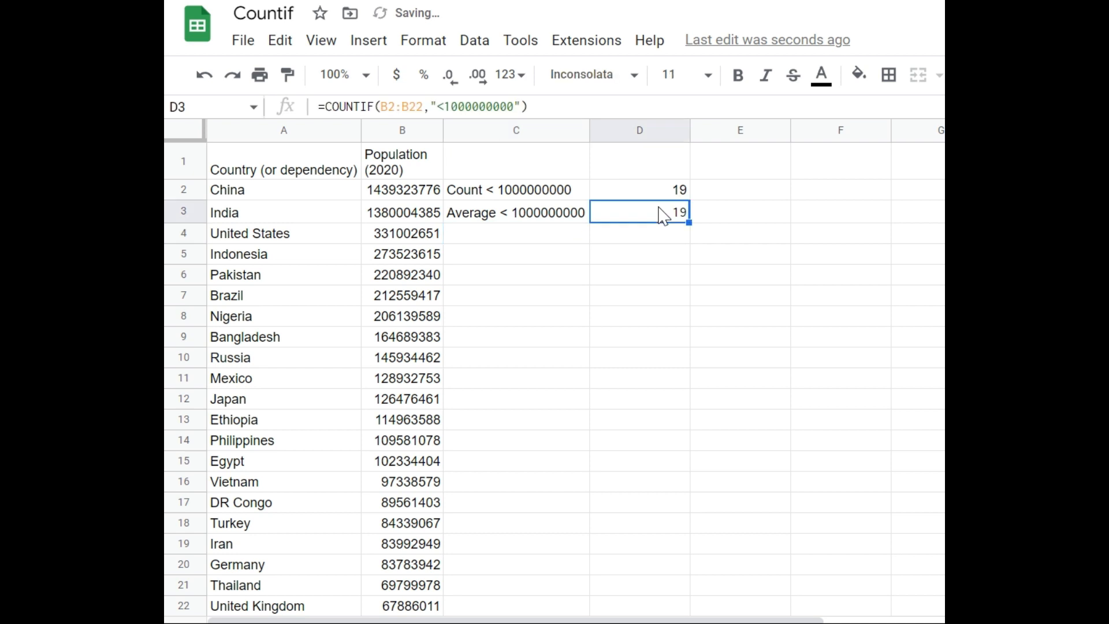
pyautogui.click(357, 105)
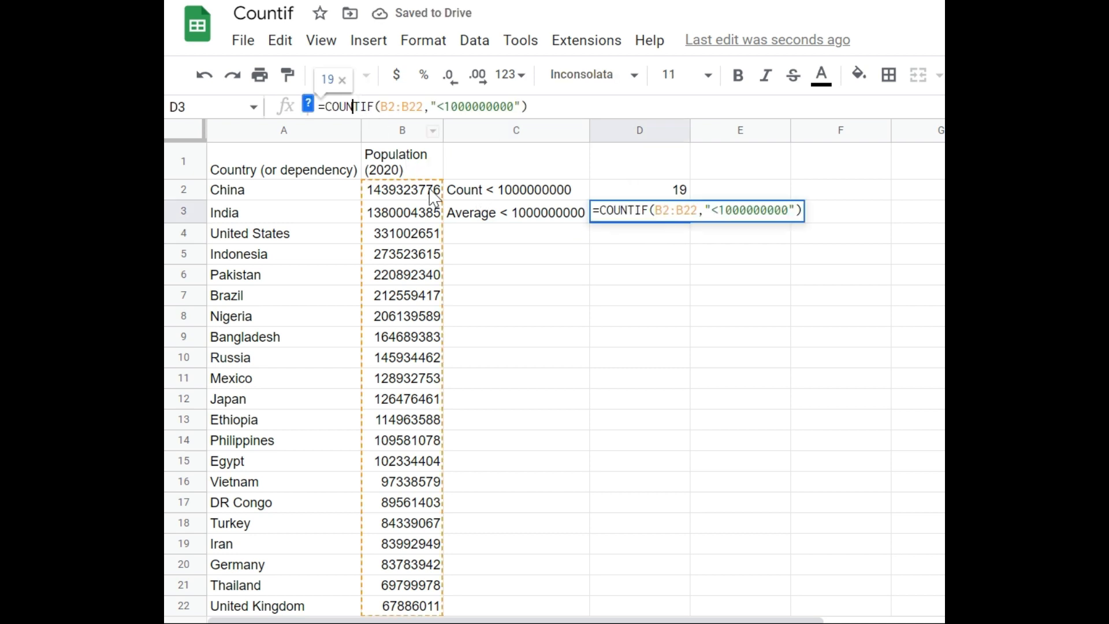
pyautogui.press('BackSpace')
pyautogui.press('BackSpace')
pyautogui.press('BackSpace')
pyautogui.press('BackSpace')
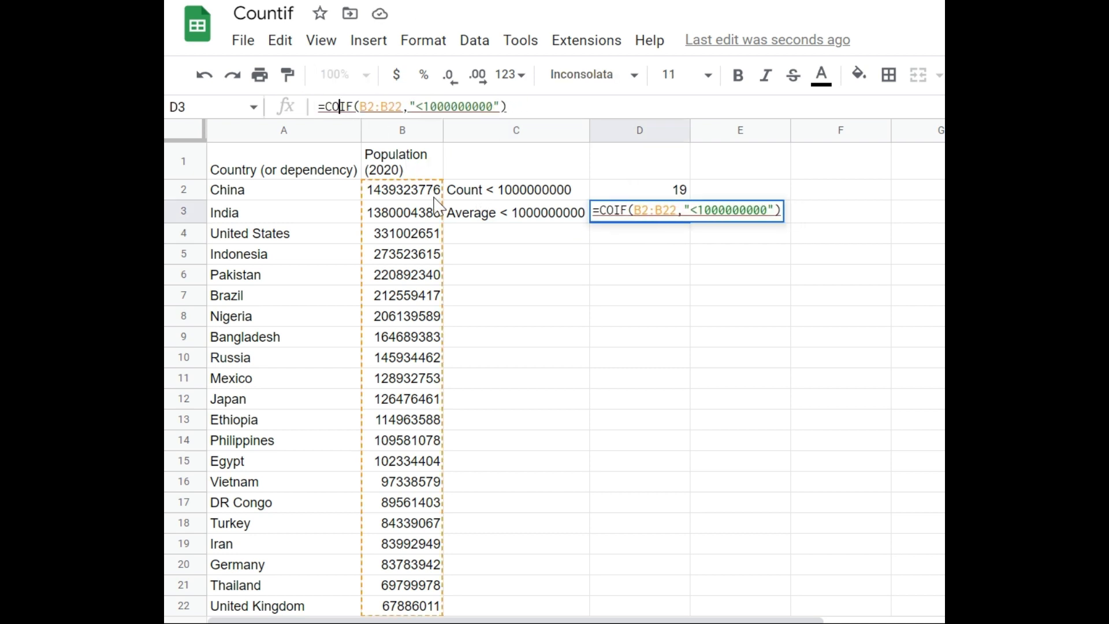
pyautogui.press('BackSpace')
pyautogui.write('A')
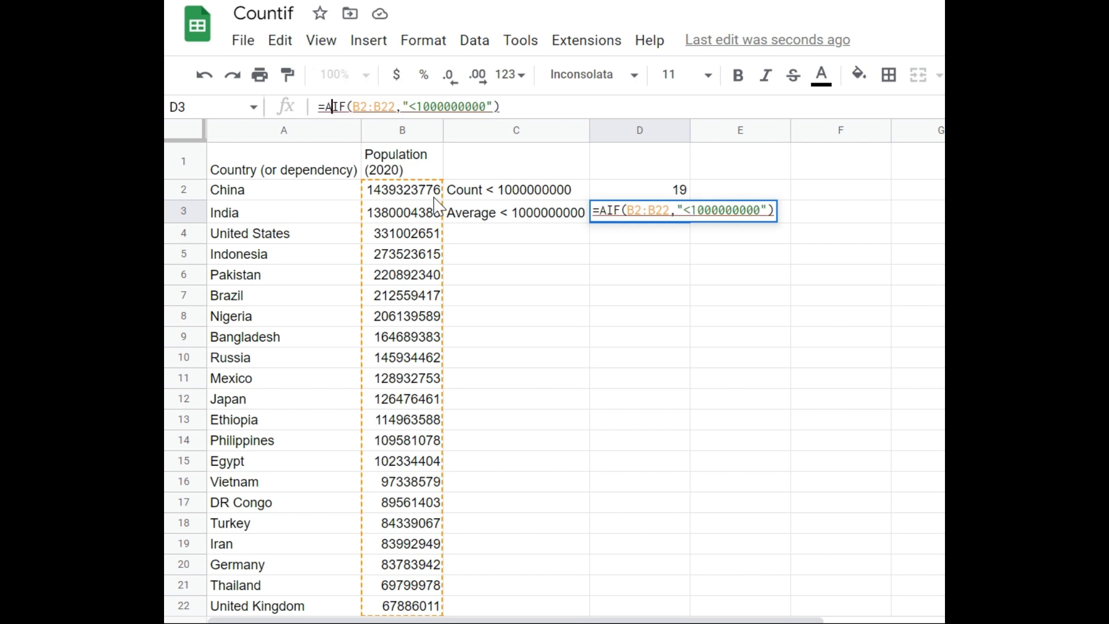
pyautogui.write('verage')
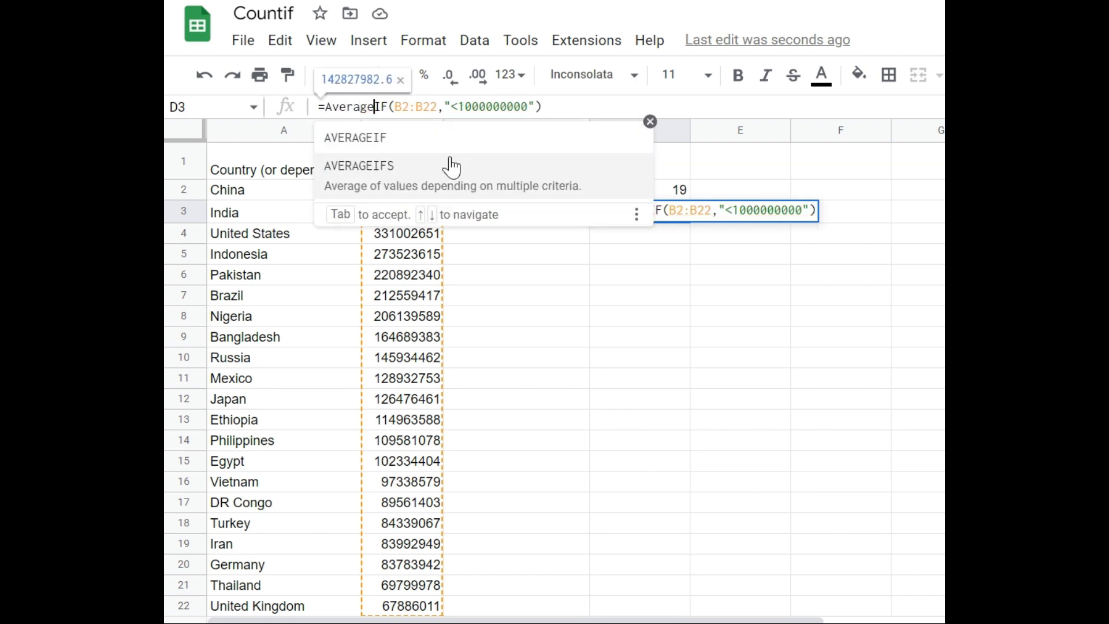
pyautogui.click(453, 155)
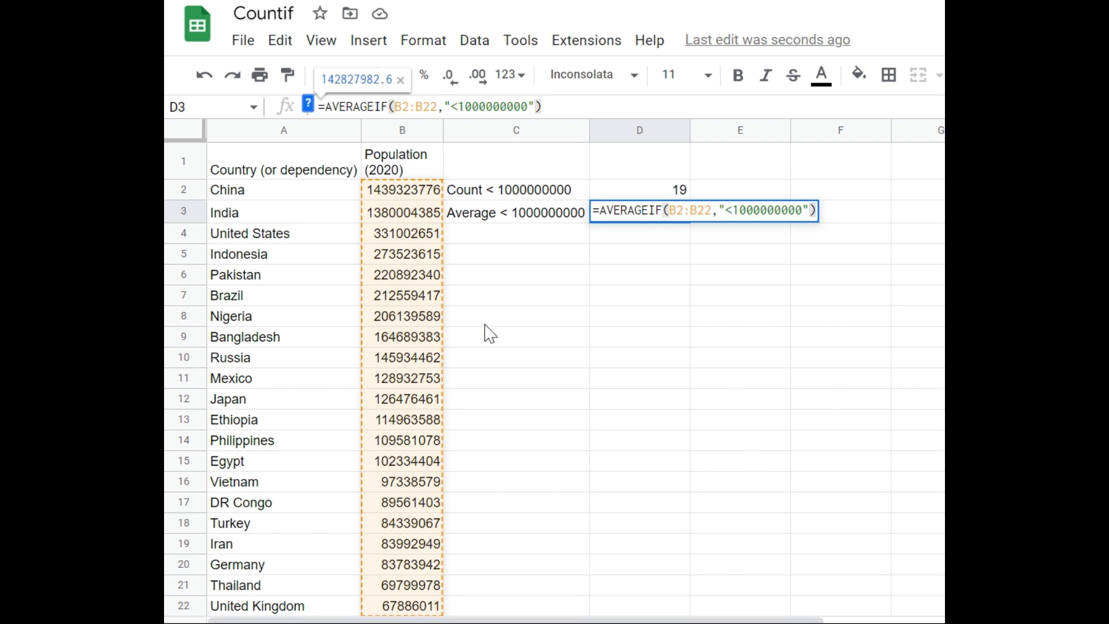
pyautogui.press('Return')
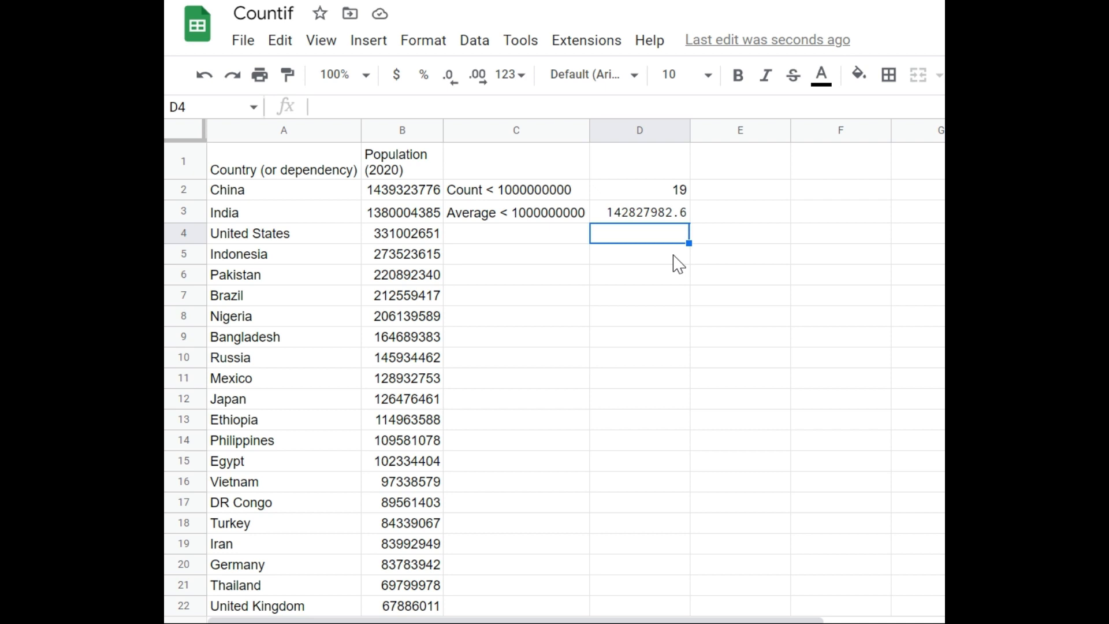
pyautogui.click(512, 234)
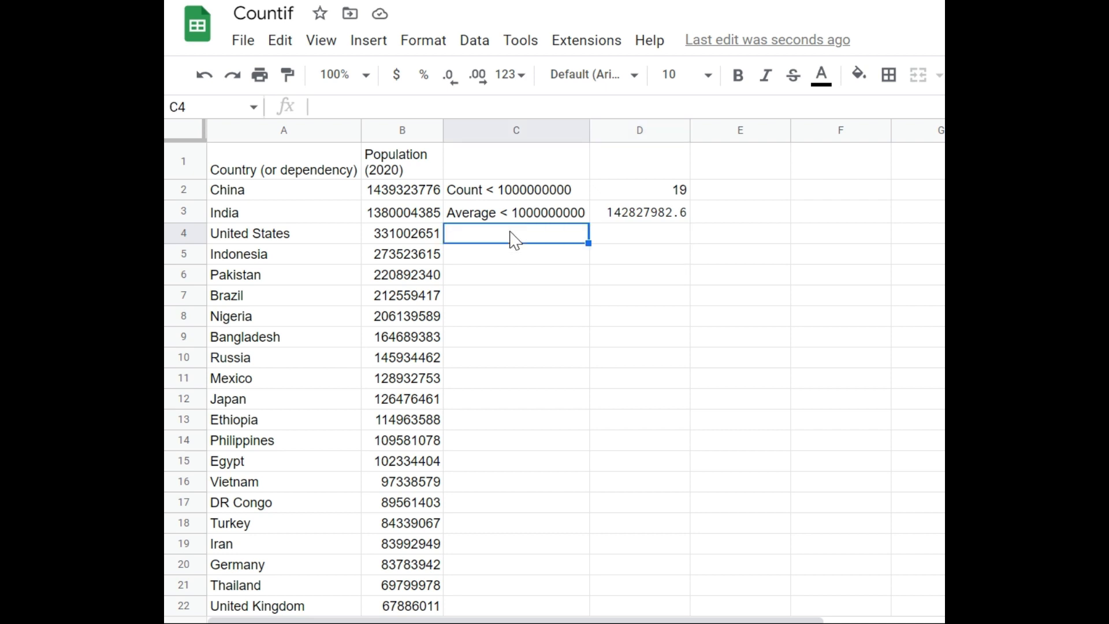
pyautogui.write('Sum')
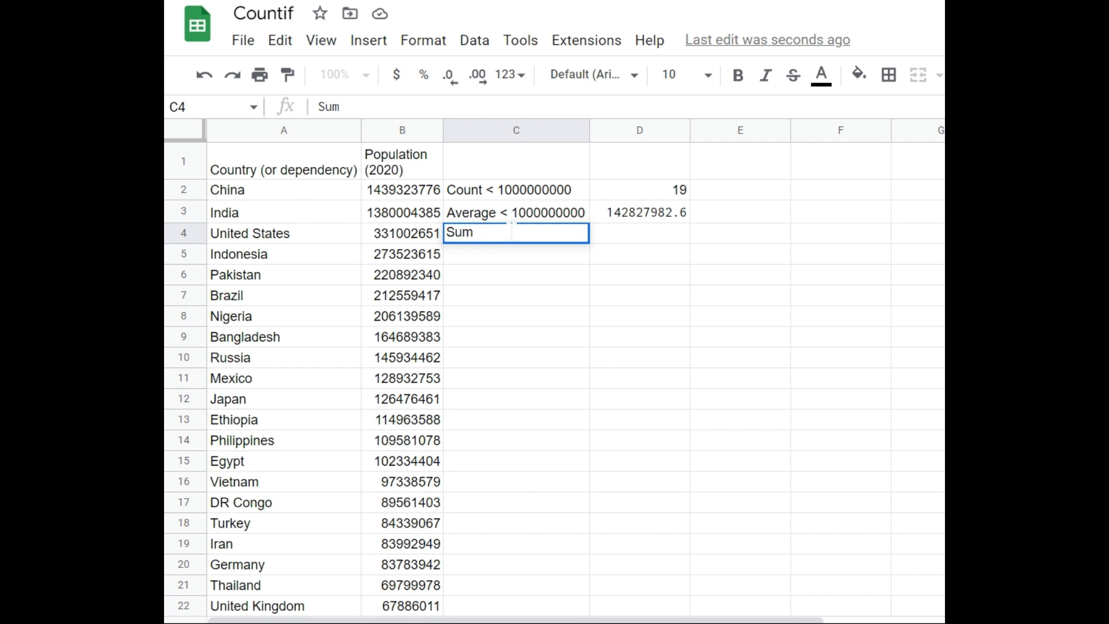
pyautogui.write(' < 1000000000')
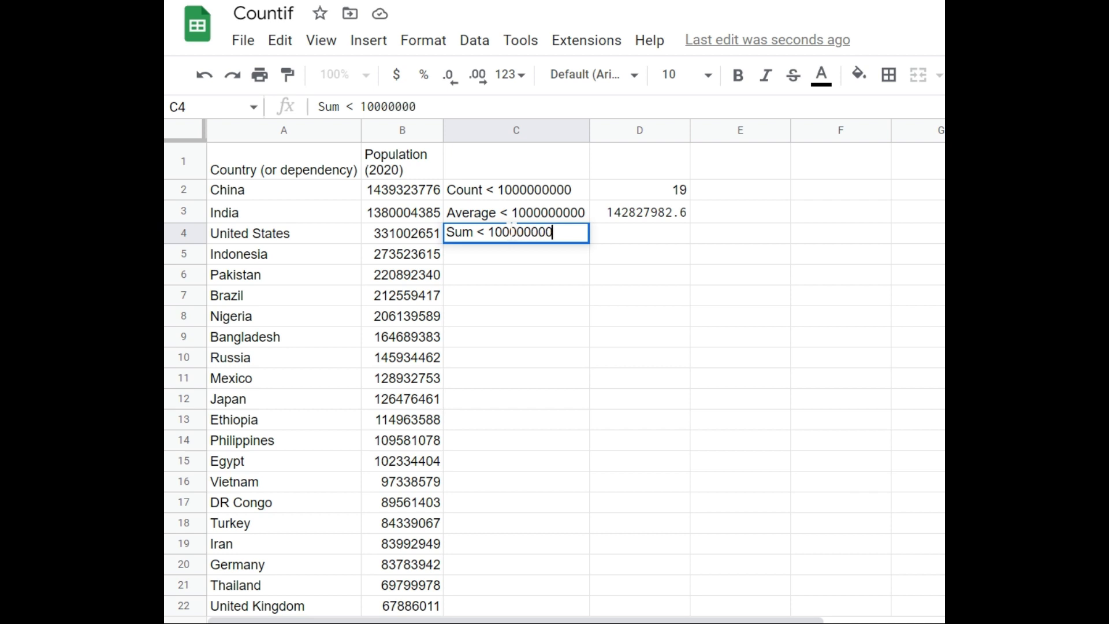
pyautogui.click(654, 240)
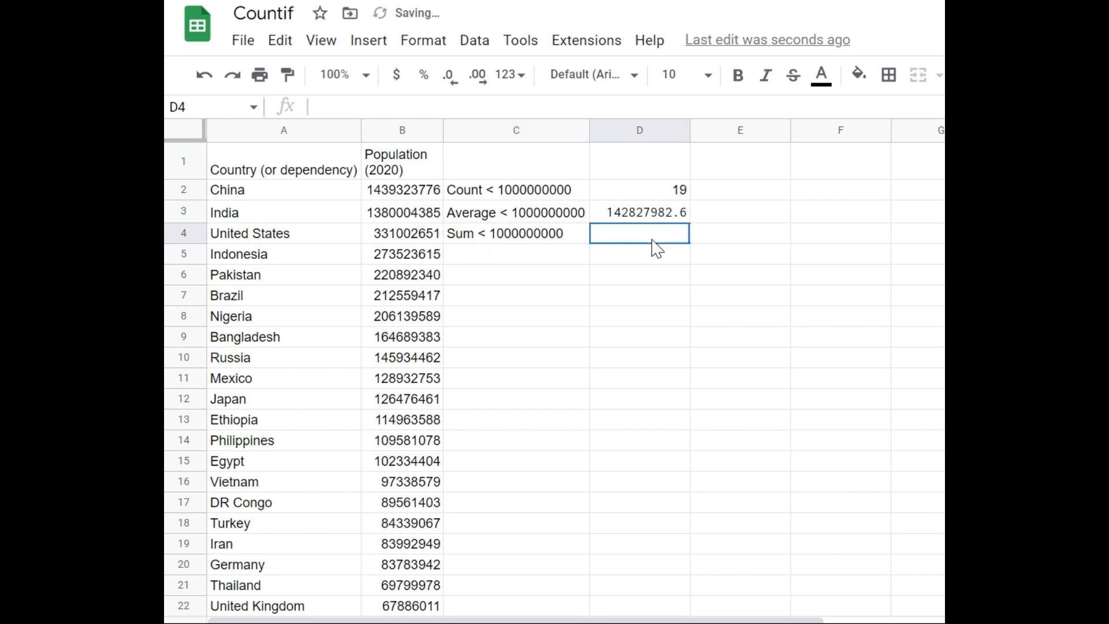
# Copy the AVERAGEIF cell D3 and paste it into D4
pyautogui.click(648, 220)
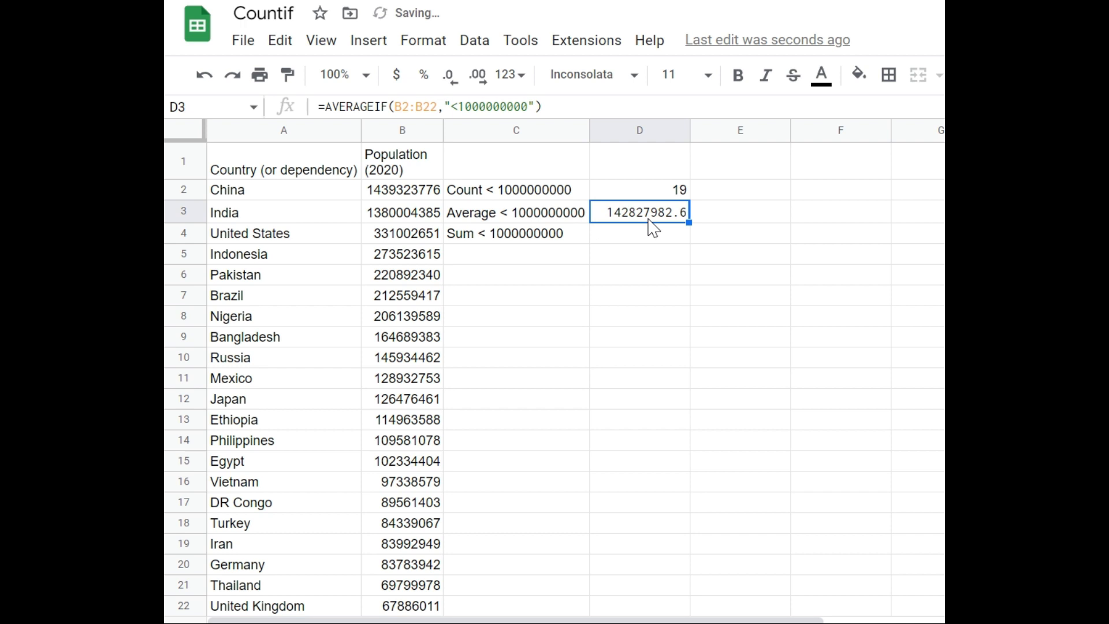
pyautogui.hotkey('ctrl', 'c')
pyautogui.click(652, 239)
pyautogui.hotkey('ctrl', 'v')
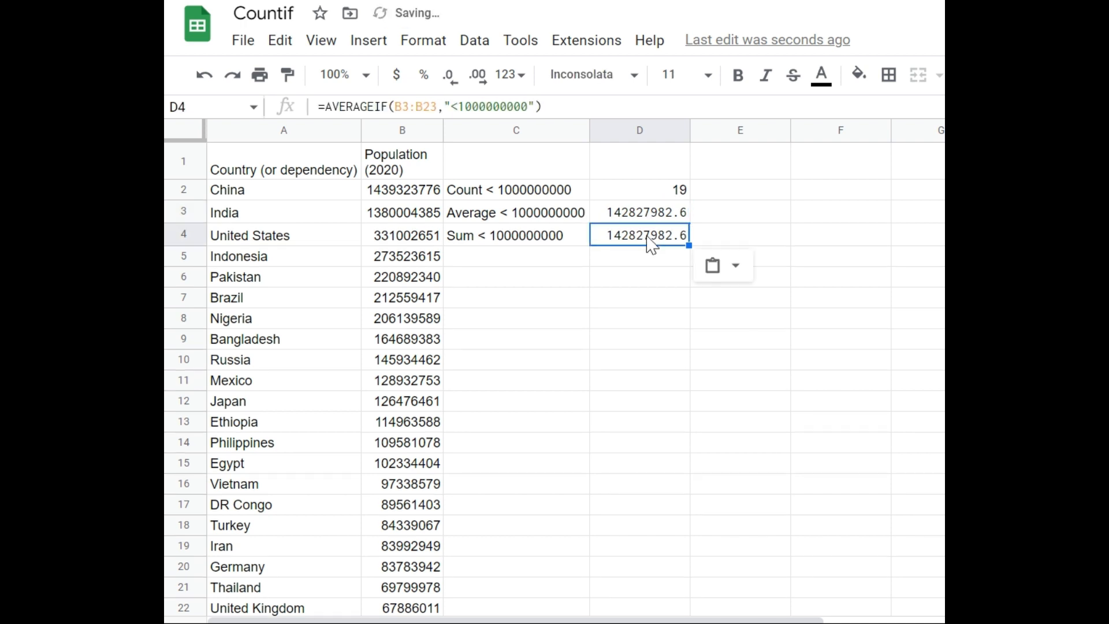
pyautogui.click(376, 106)
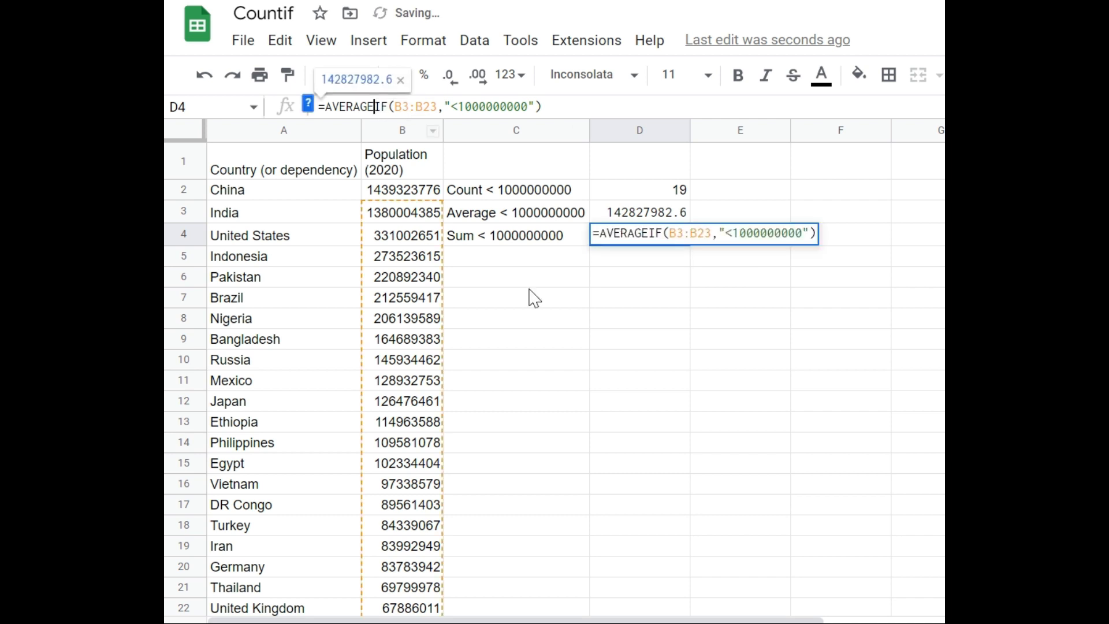
pyautogui.press('BackSpace')
pyautogui.press('BackSpace')
pyautogui.press('BackSpace')
pyautogui.press('BackSpace')
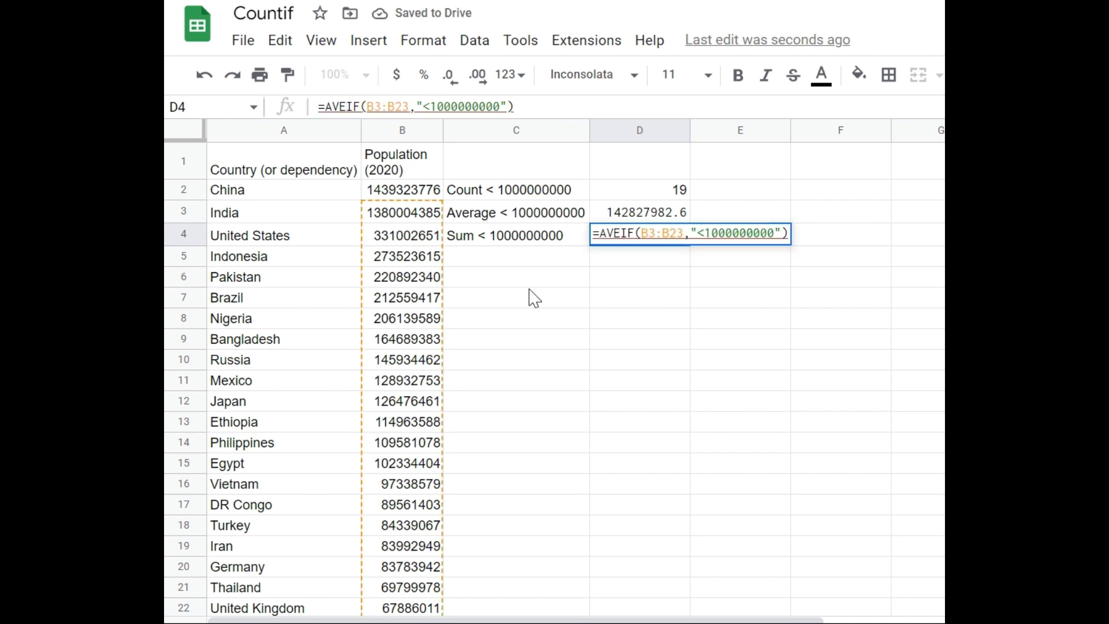
pyautogui.press('BackSpace')
pyautogui.press('BackSpace')
pyautogui.press('BackSpace')
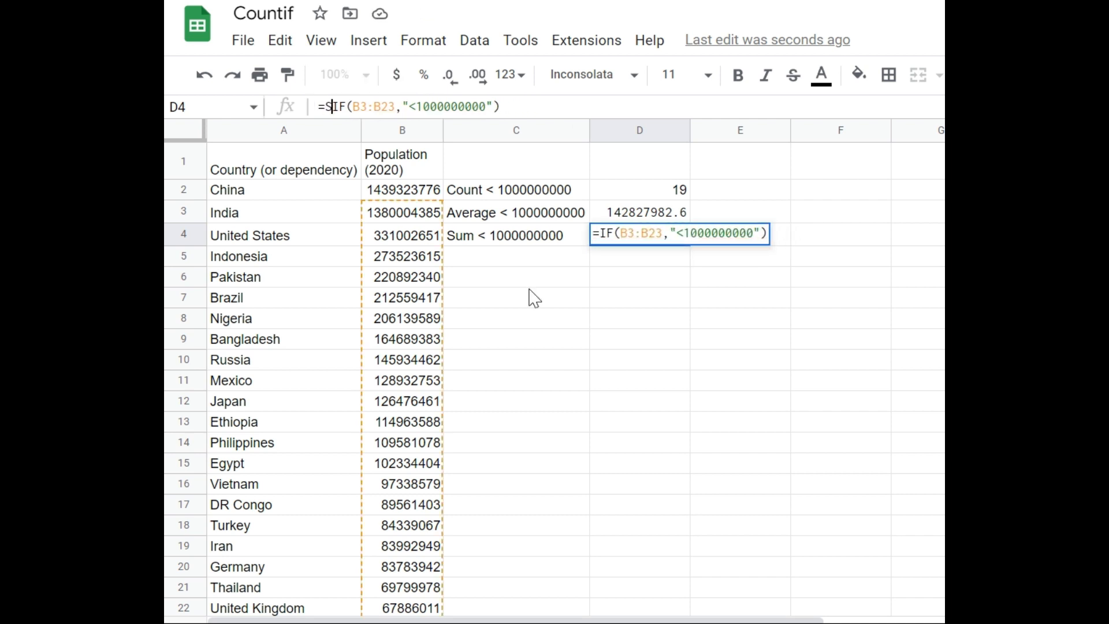
pyautogui.write('SUM')
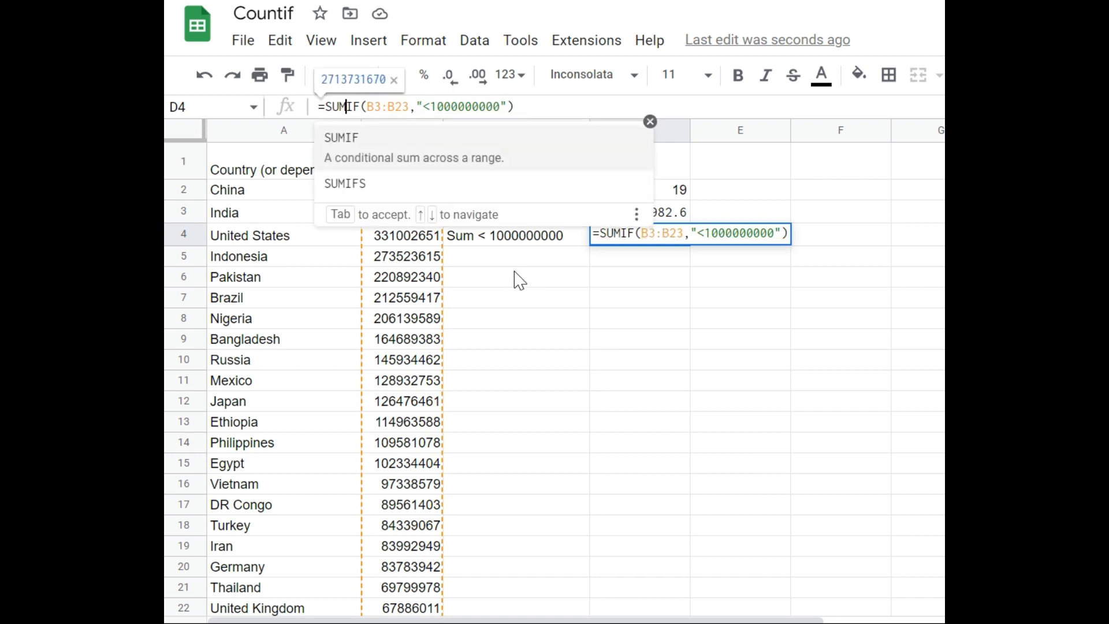
pyautogui.click(486, 156)
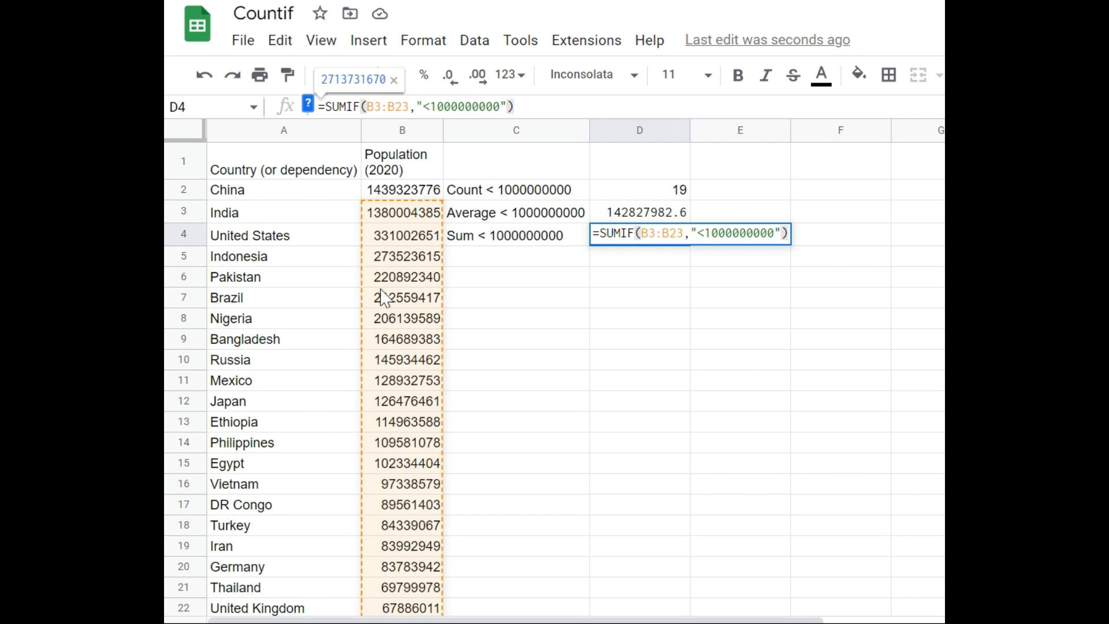
pyautogui.press('Return')
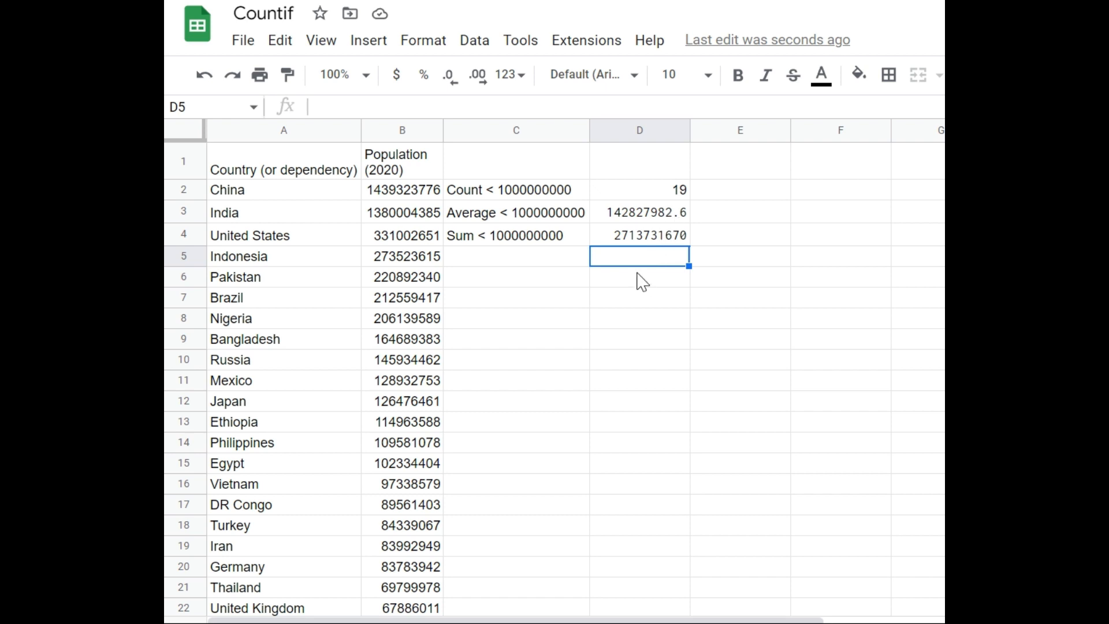
pyautogui.click(642, 237)
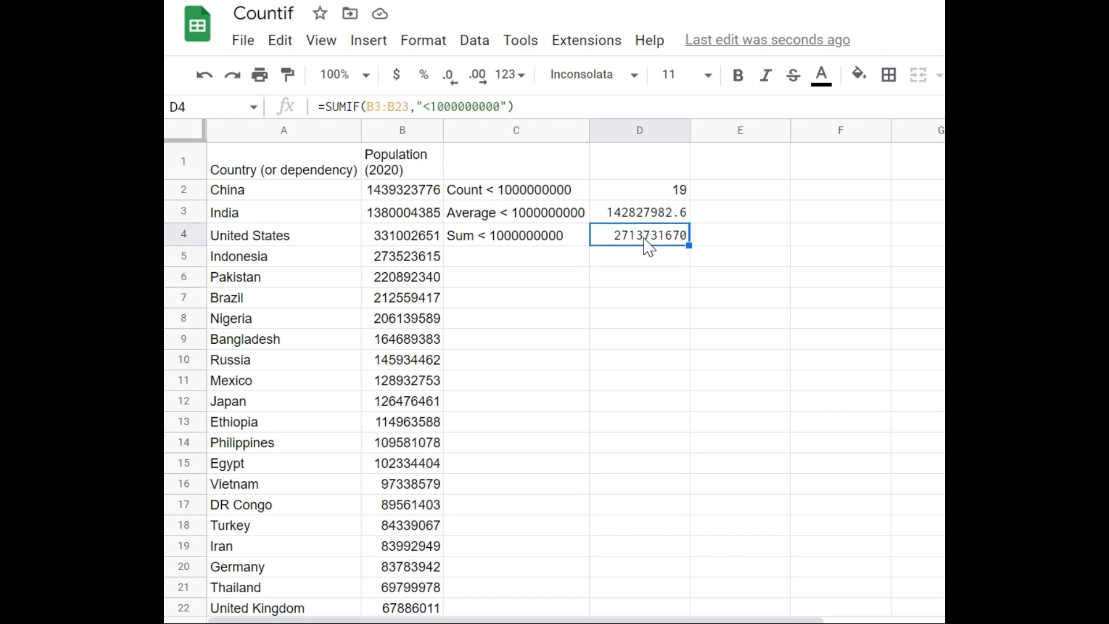
pyautogui.click(433, 106)
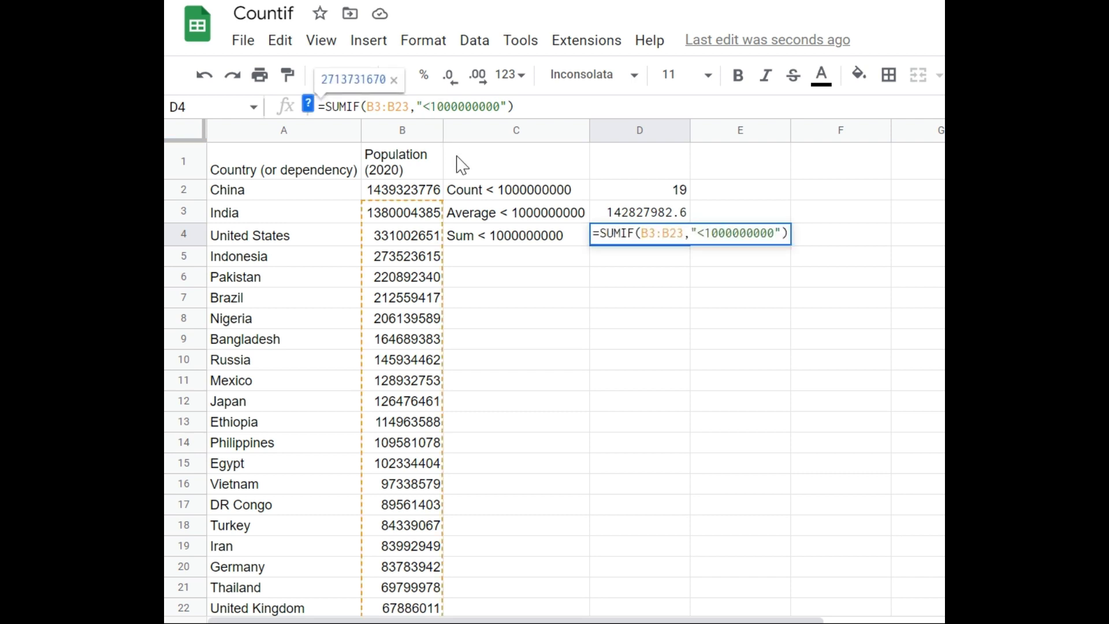
pyautogui.press('BackSpace')
pyautogui.write('=')
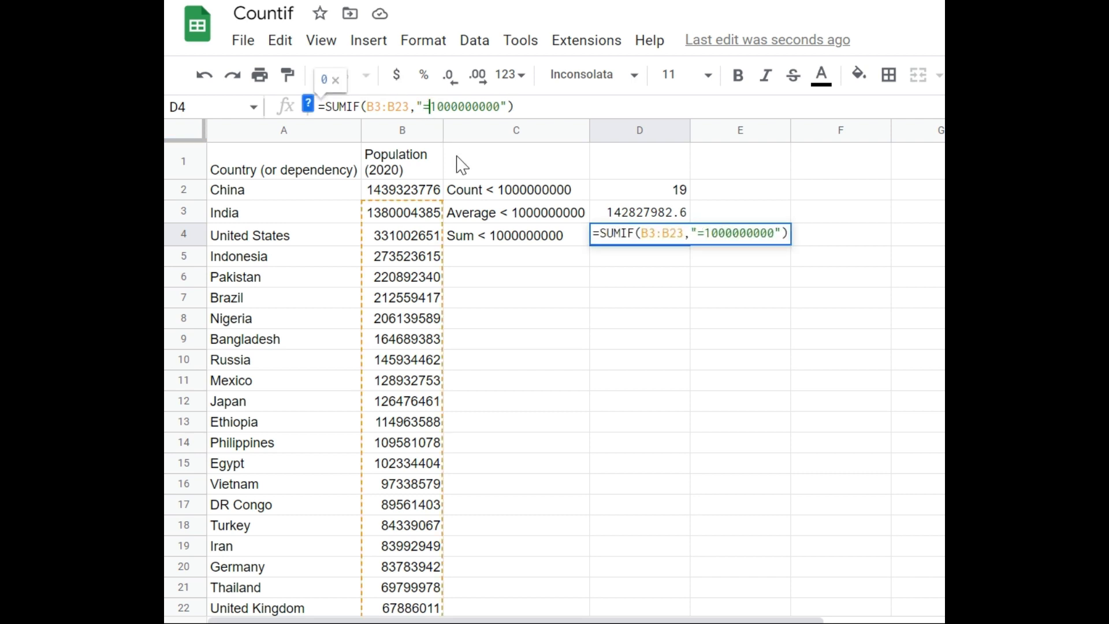
pyautogui.press('Return')
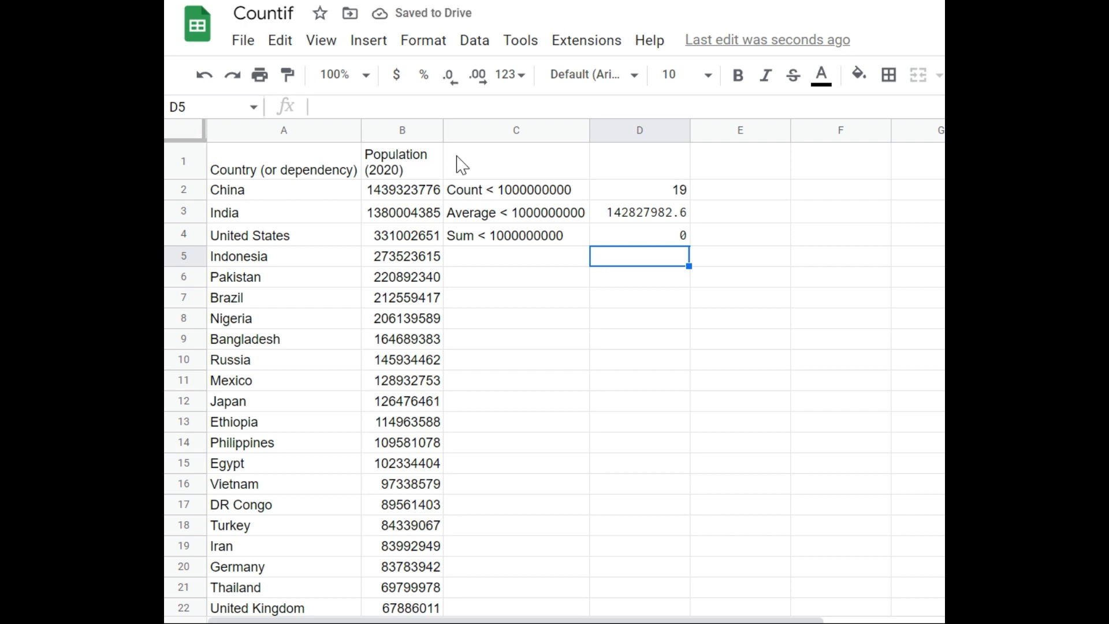
pyautogui.click(614, 240)
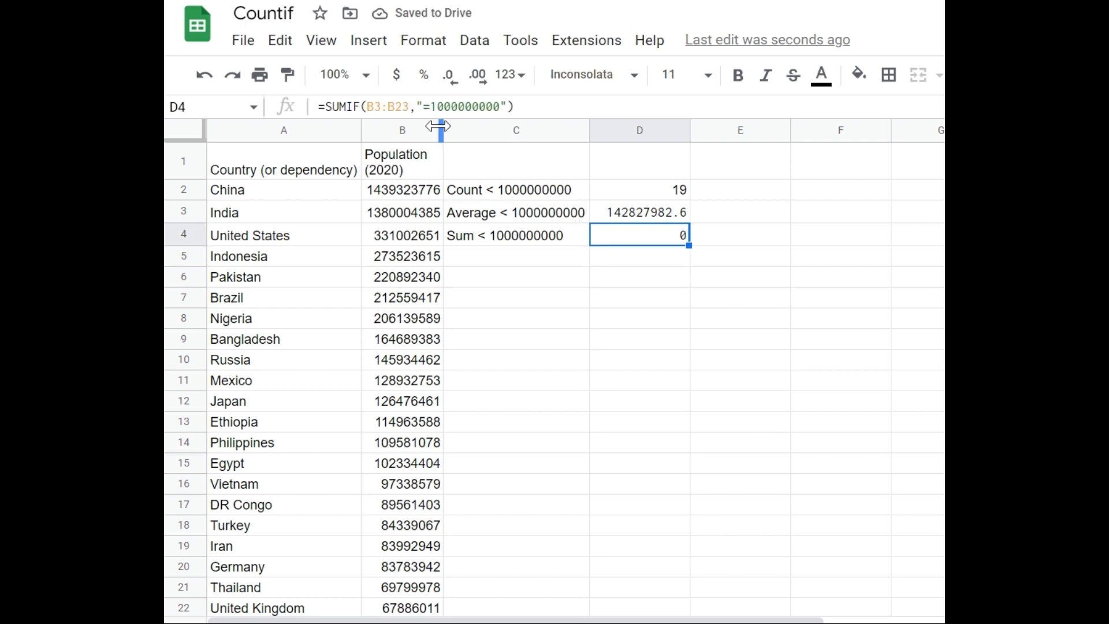
pyautogui.click(431, 107)
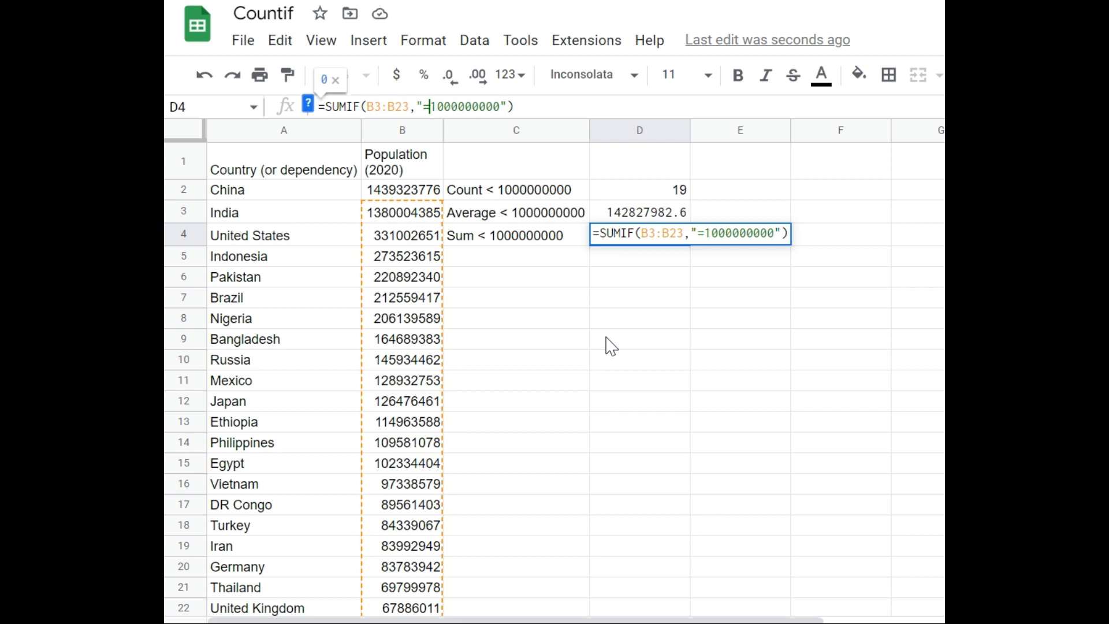
pyautogui.press('BackSpace')
pyautogui.write('<')
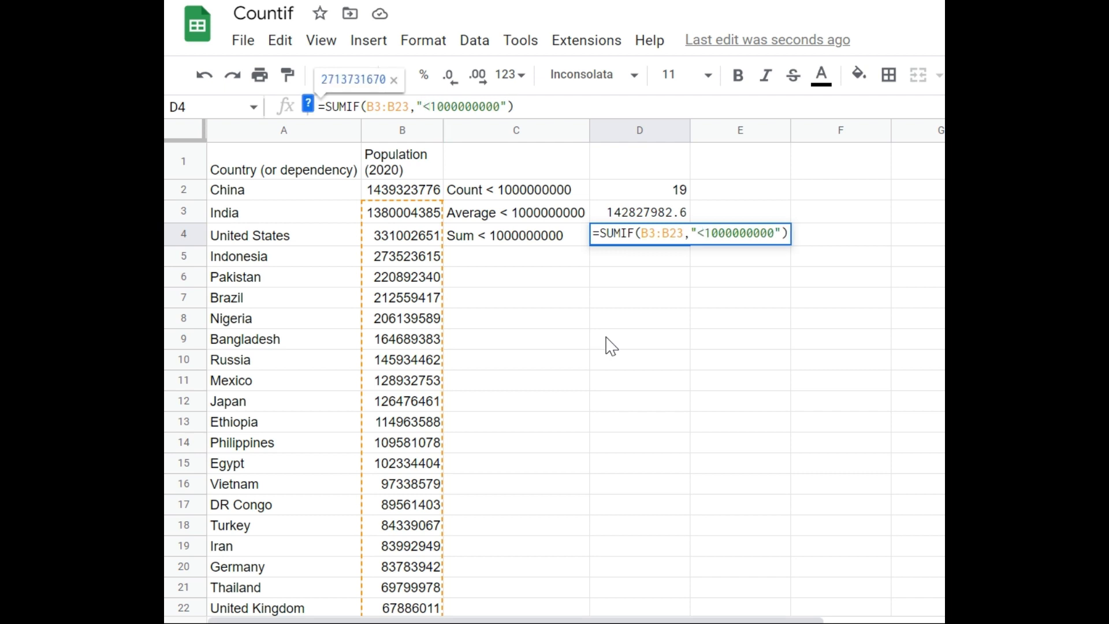
pyautogui.press('Return')
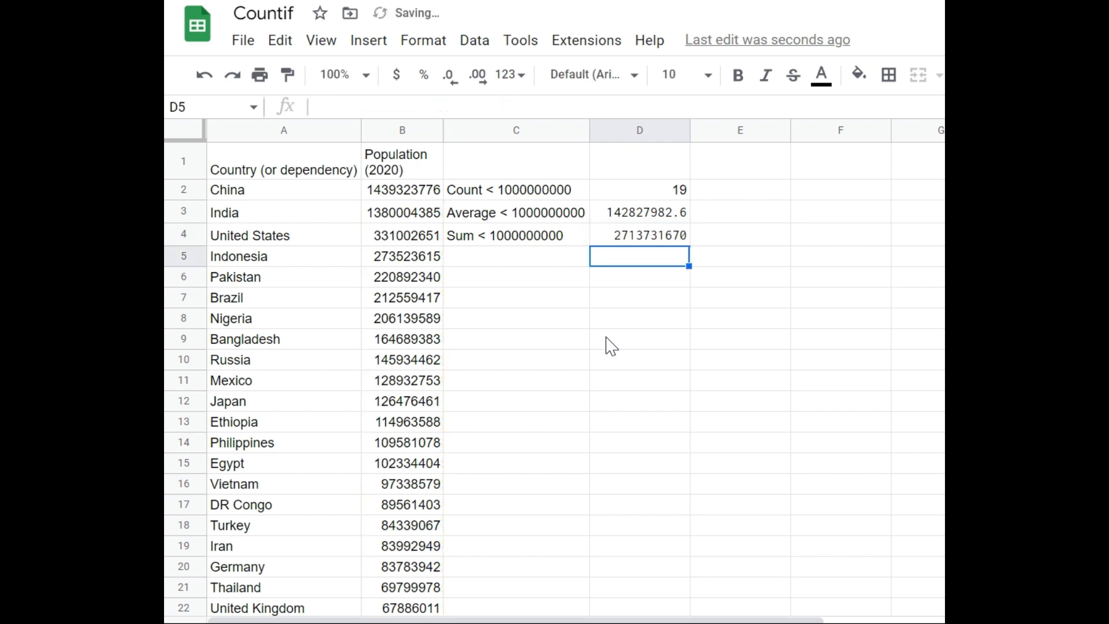